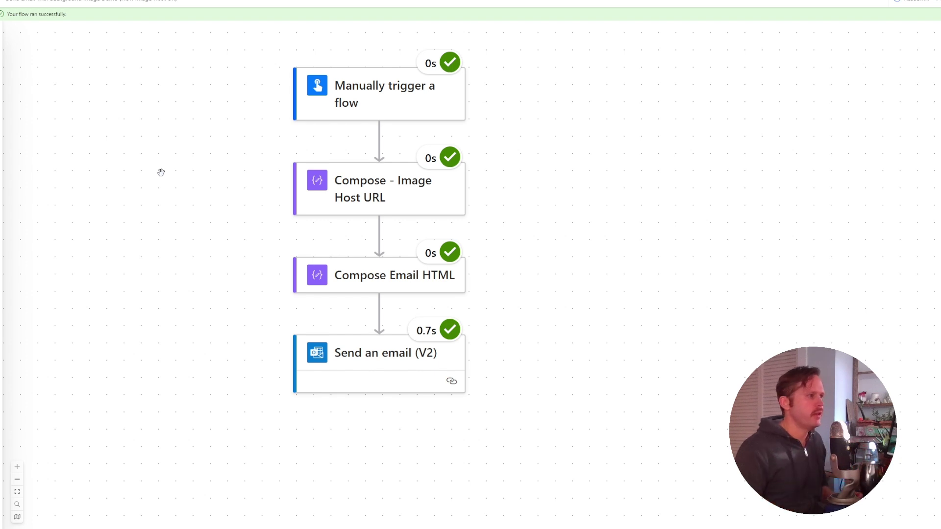
Show the Compose - Image Host URL run details and highlight part of its hosting URL.
click(411, 192)
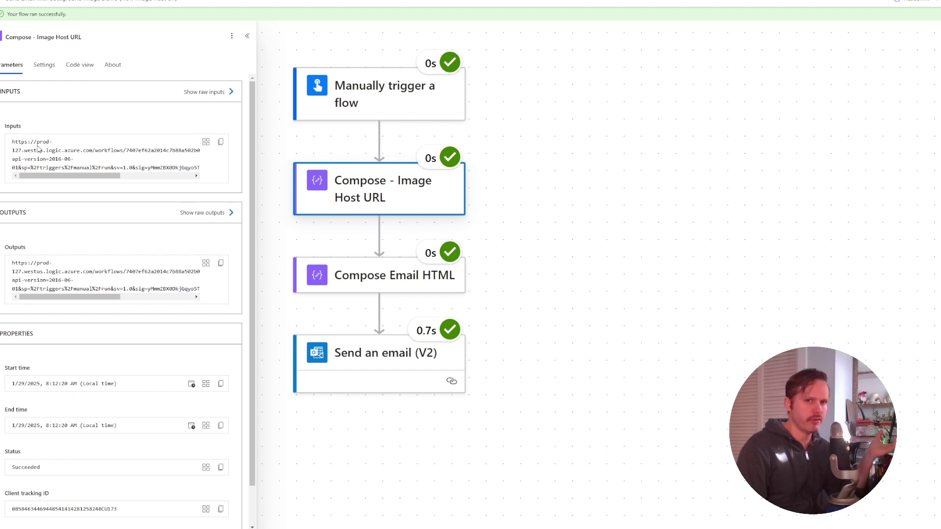
drag(43, 143, 81, 159)
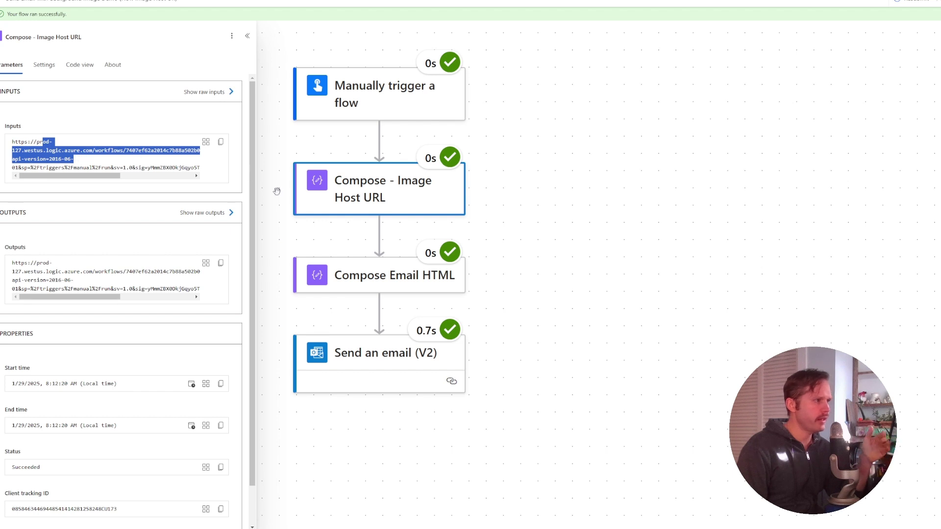
Review the run details of Compose Email HTML and Send an email (V2).
click(378, 272)
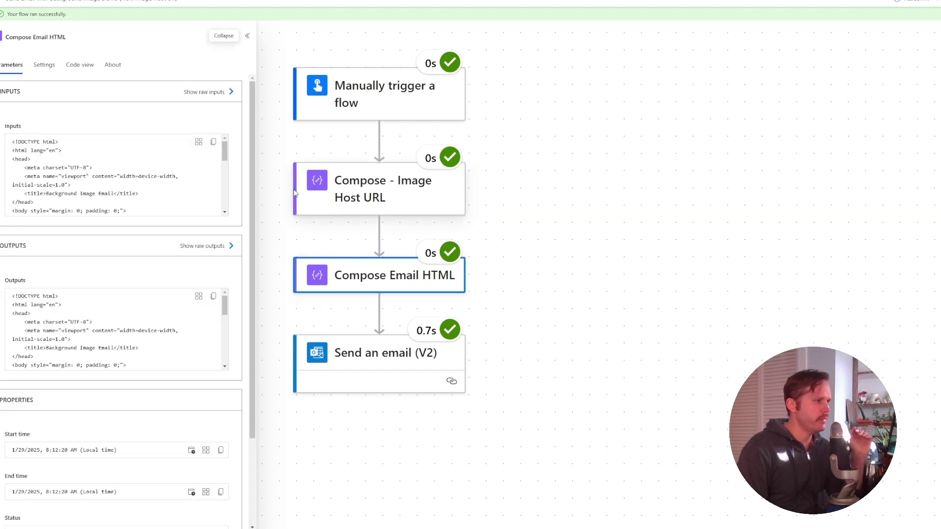
scroll(191, 175, down, 1)
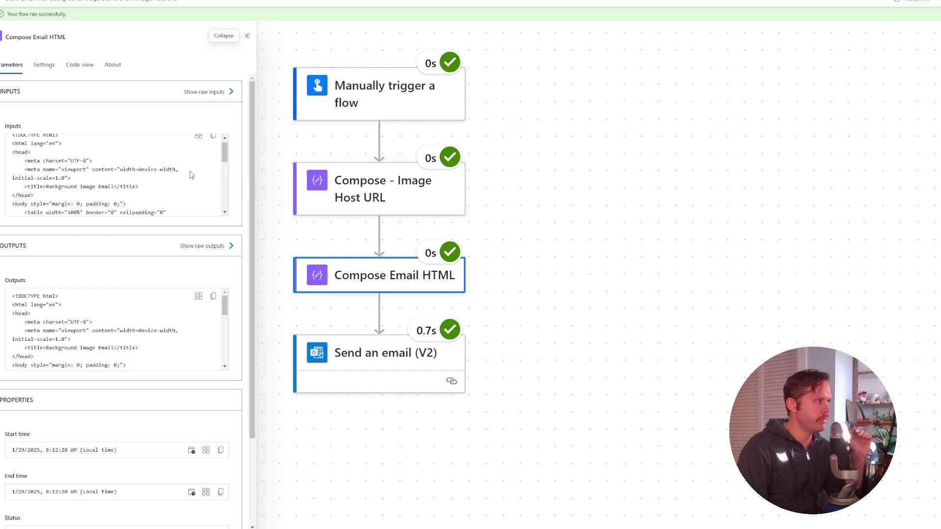
scroll(191, 174, down, 10)
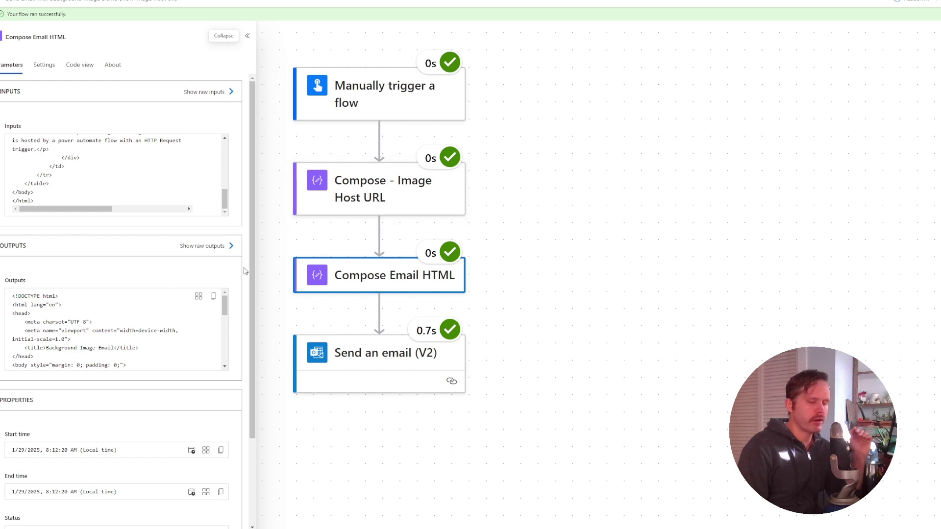
click(384, 350)
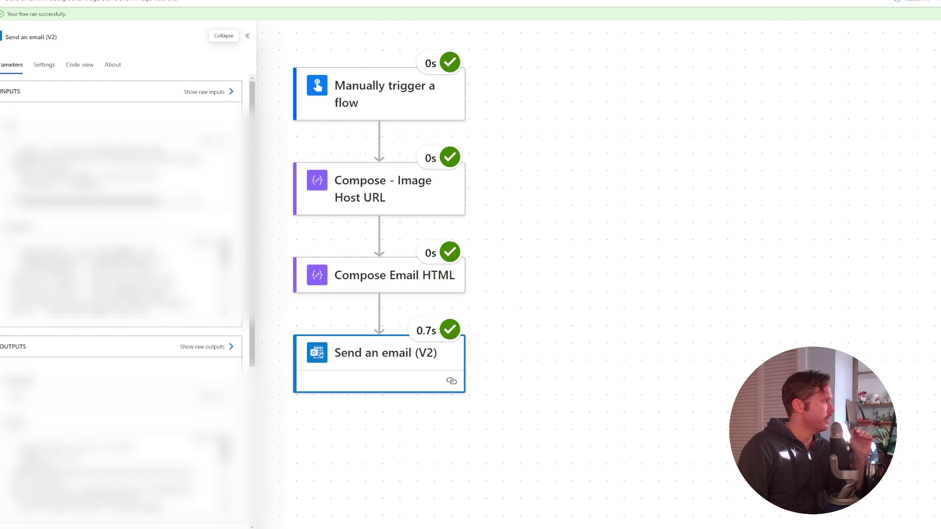
Compare the received Gmail message's greeting and text, then move the email window aside.
drag(0, 147, 349, 1)
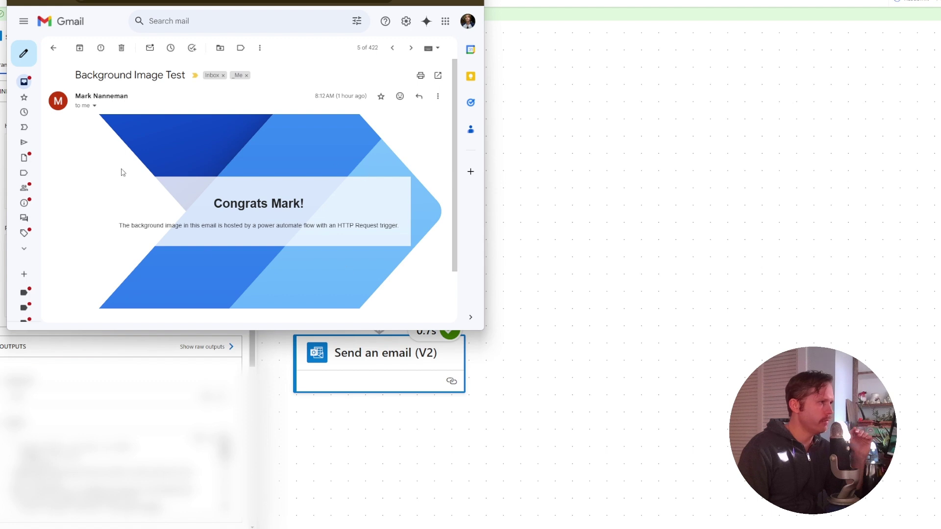
drag(213, 202, 398, 233)
drag(422, 1, 0, 39)
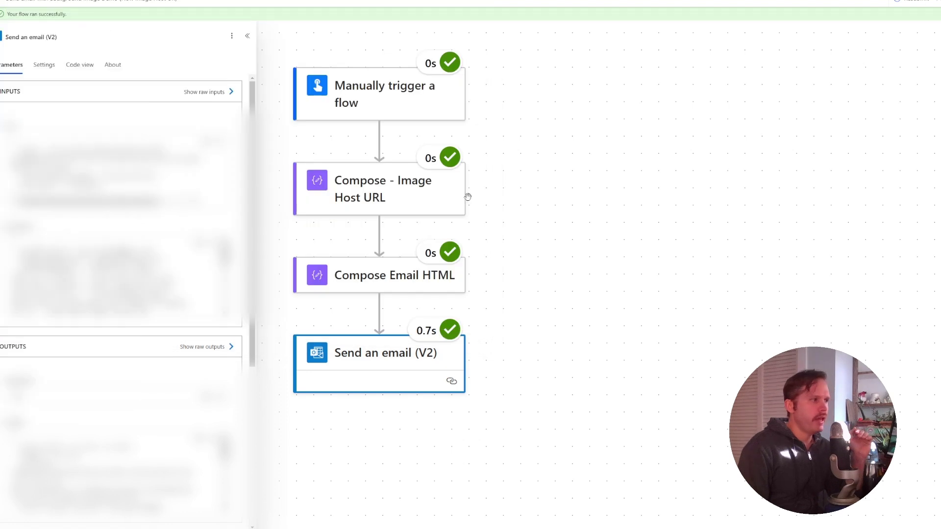
drag(468, 197, 485, 170)
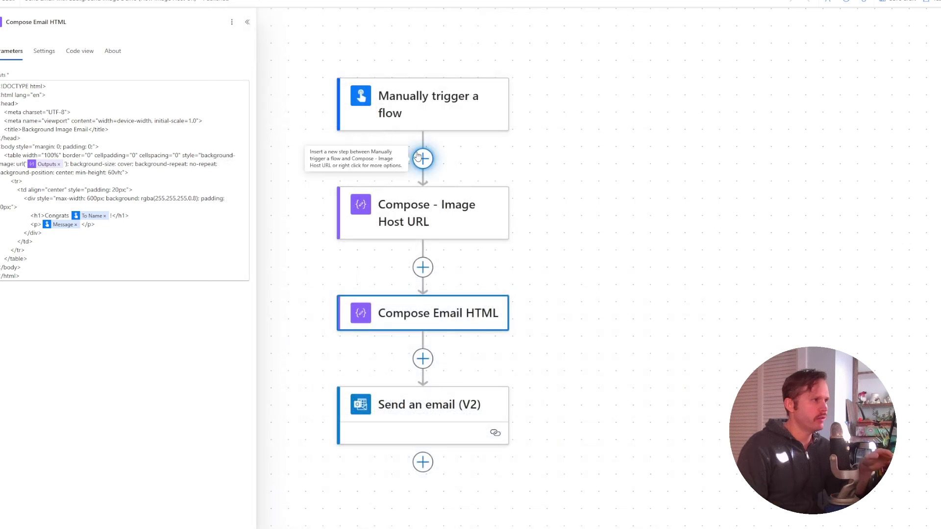
Add a Create text with GPT step after the trigger using Create Email HTML with Background Image.
click(422, 157)
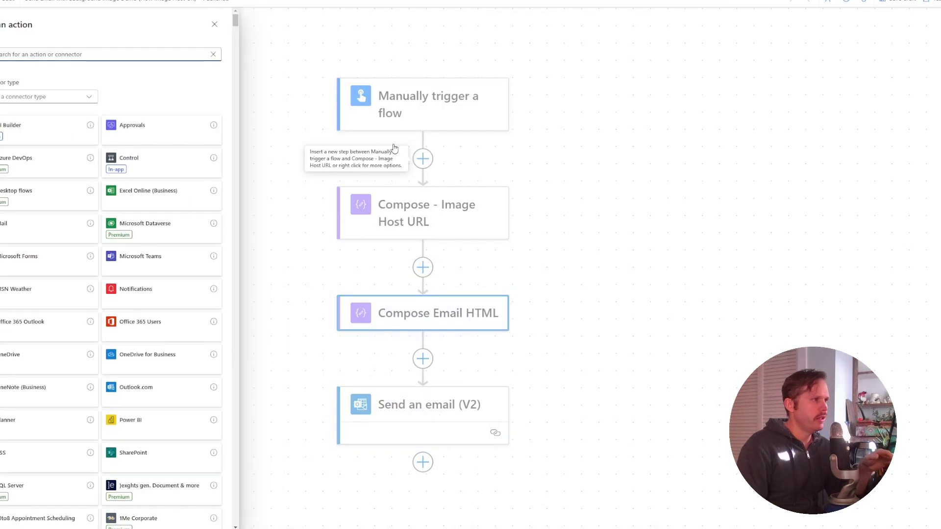
click(82, 126)
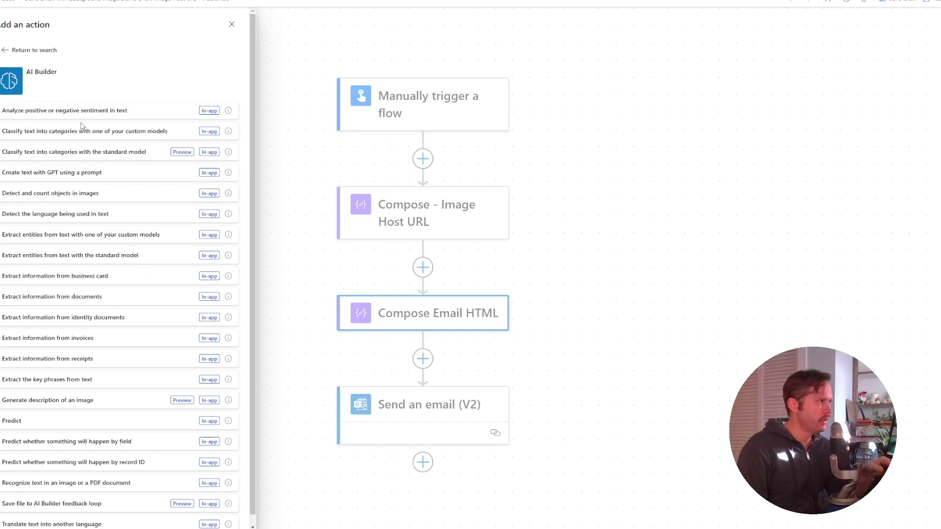
click(105, 171)
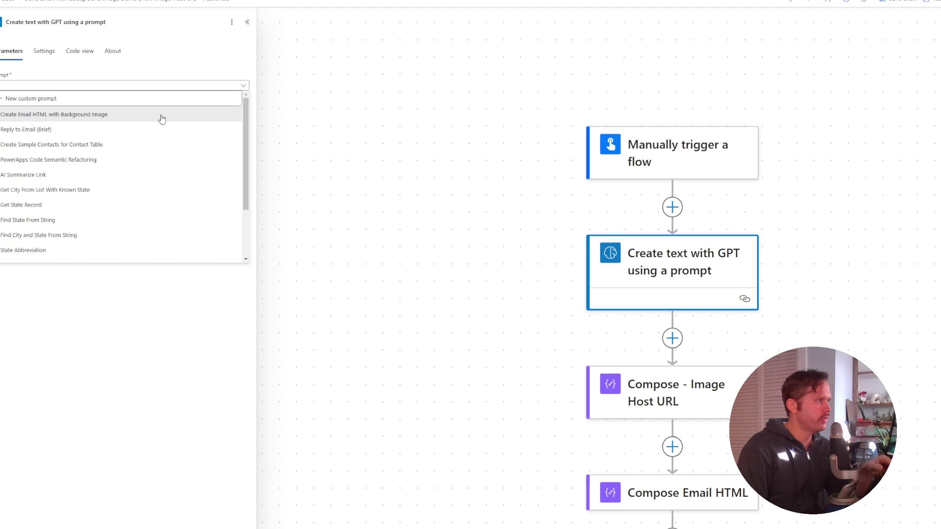
click(162, 119)
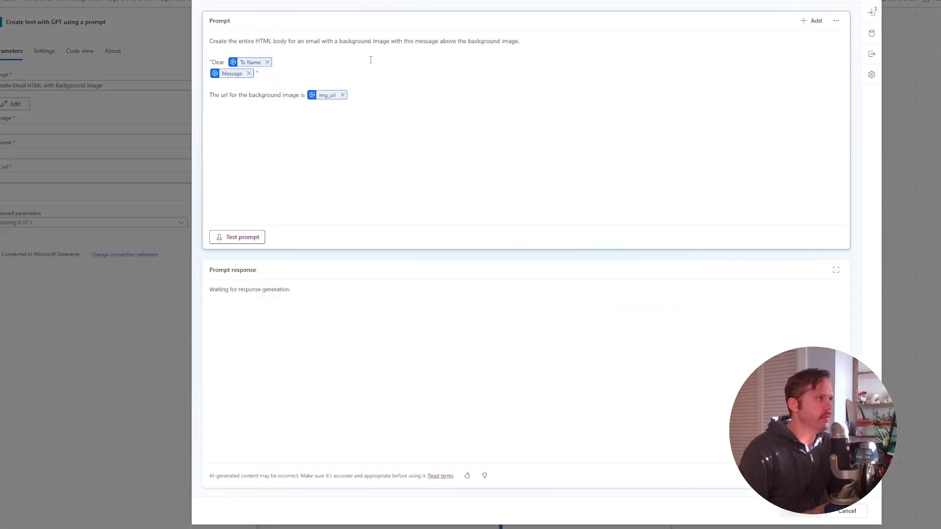
Review the prompt's background image url line and test it, inspecting the generated HTML.
drag(215, 40, 545, 43)
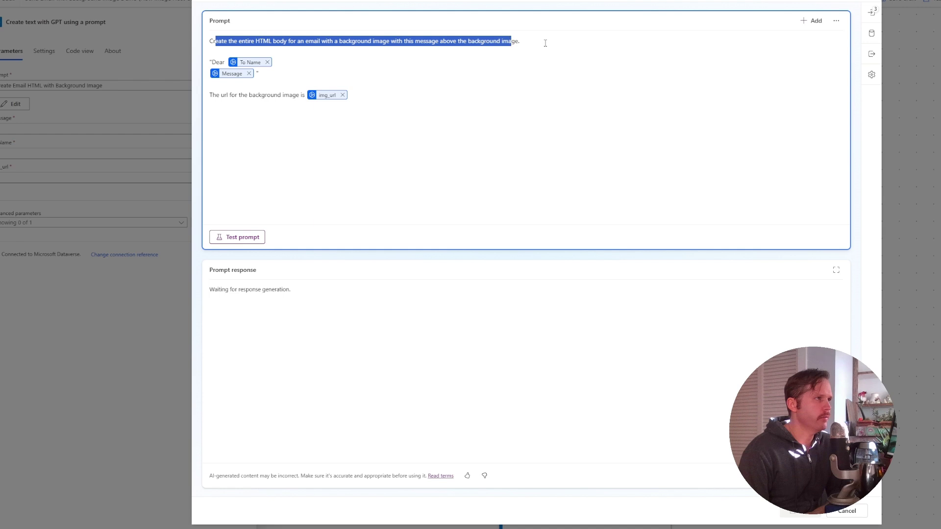
click(244, 61)
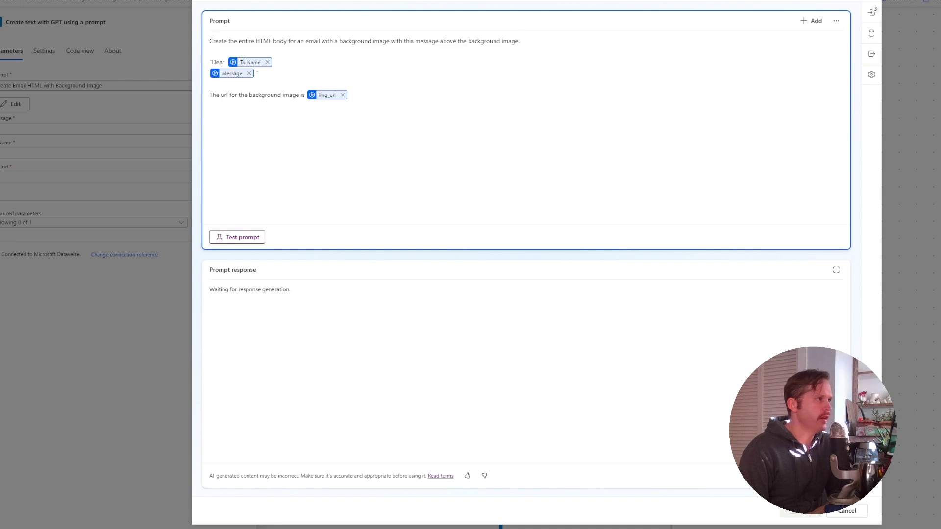
drag(227, 95, 299, 95)
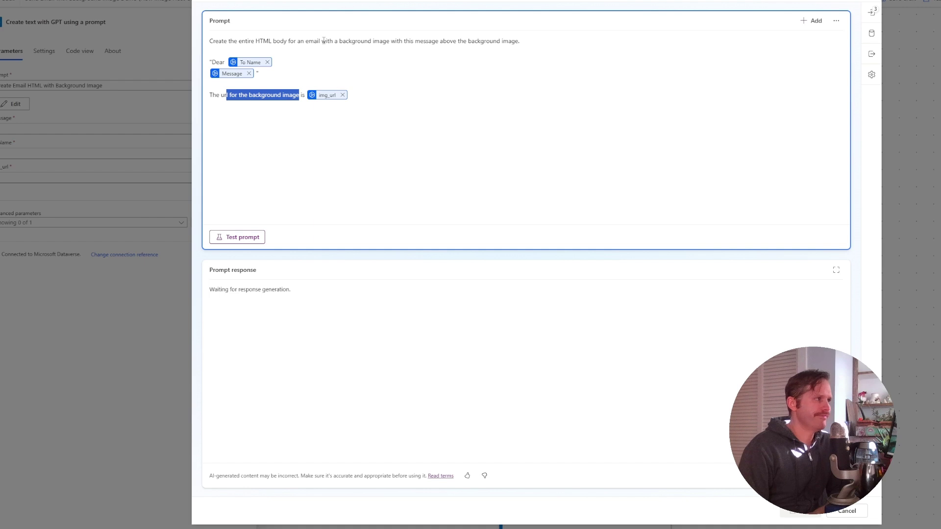
click(250, 243)
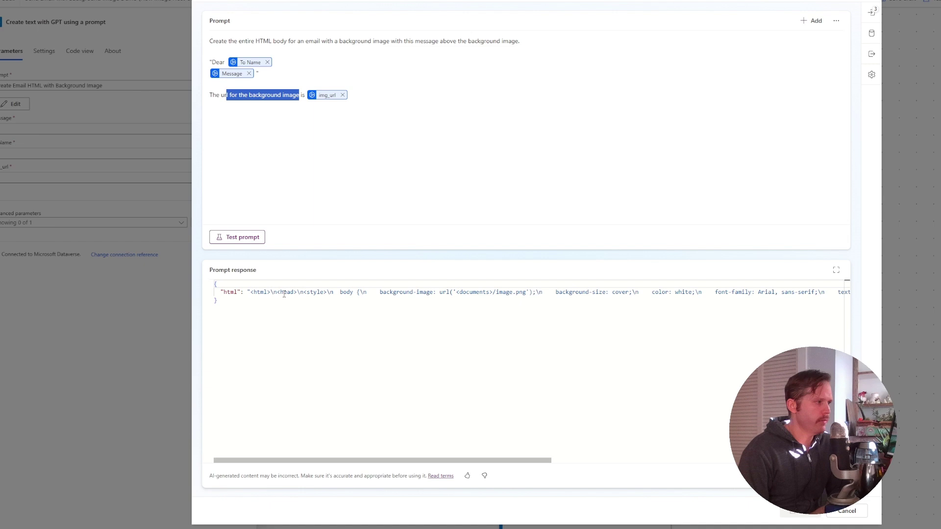
drag(255, 292, 595, 292)
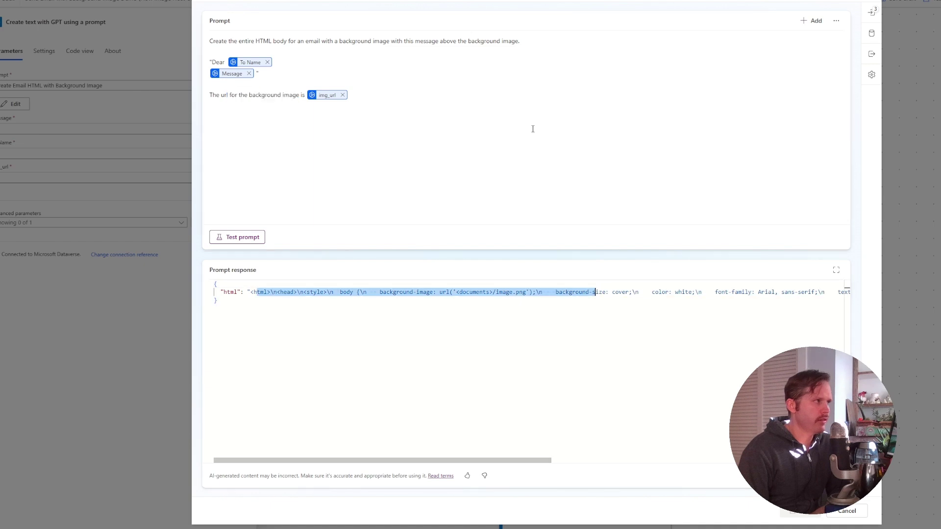
drag(299, 95, 226, 95)
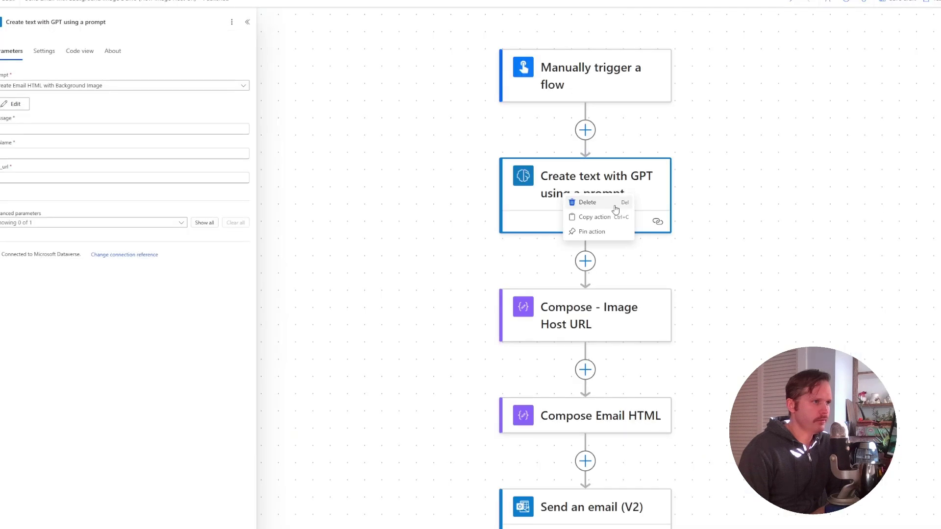
Delete the Create text with GPT step and confirm its removal.
click(616, 203)
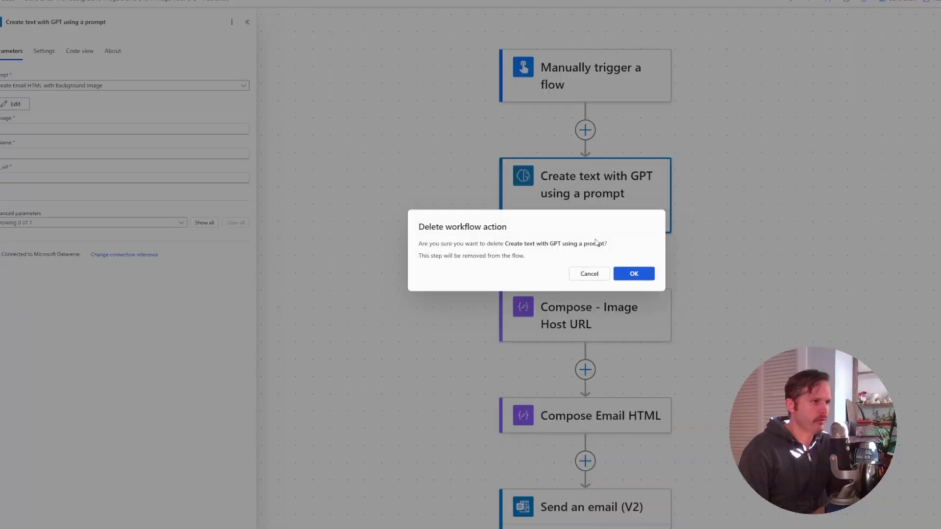
click(632, 274)
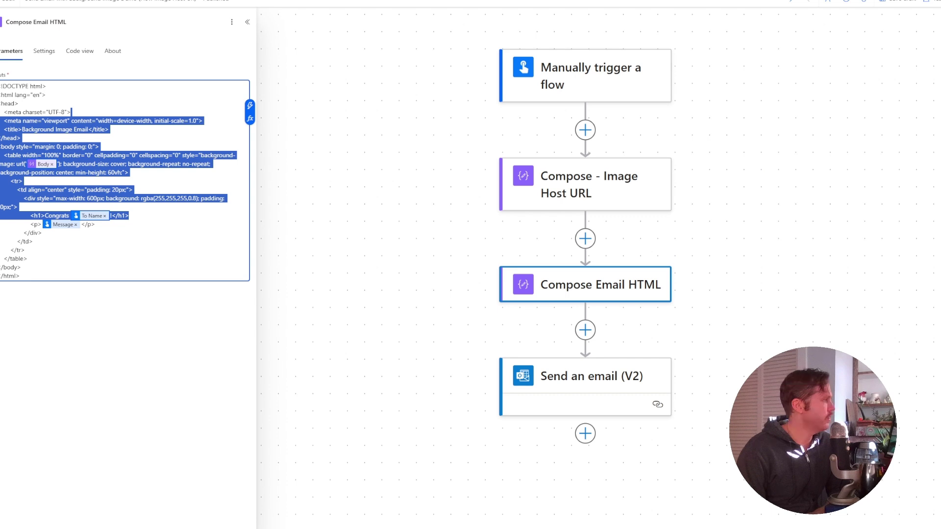
Bring up VS Code maximized and remove the stray space before DOCTYPE.
key(alt+Tab)
key(super+Up)
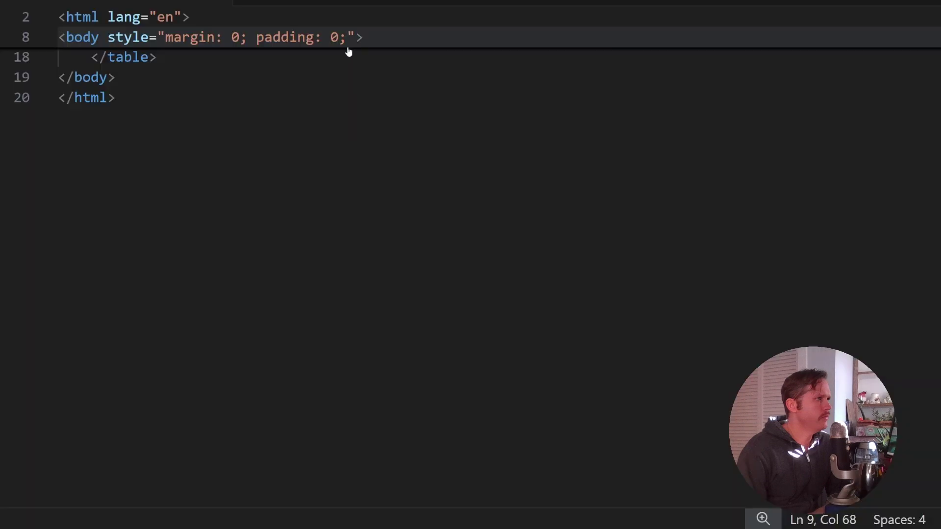
scroll(348, 52, up, 5)
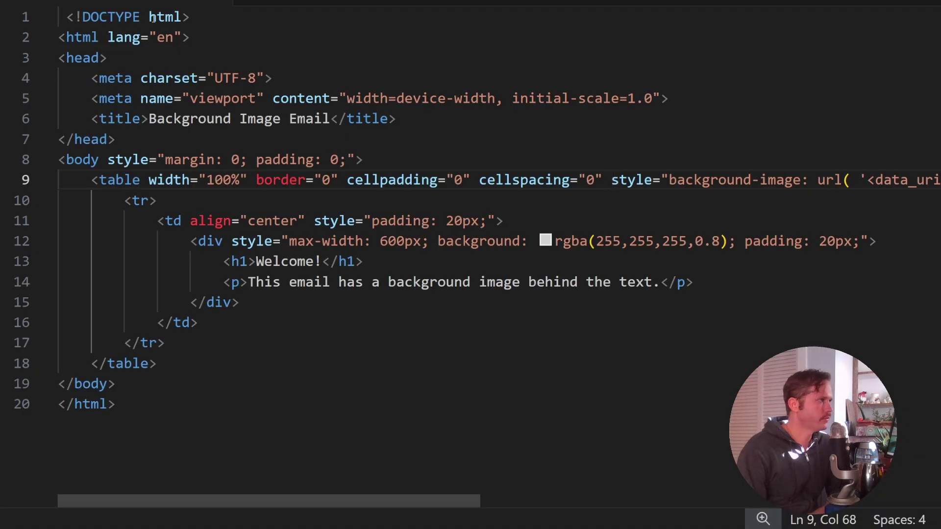
click(75, 17)
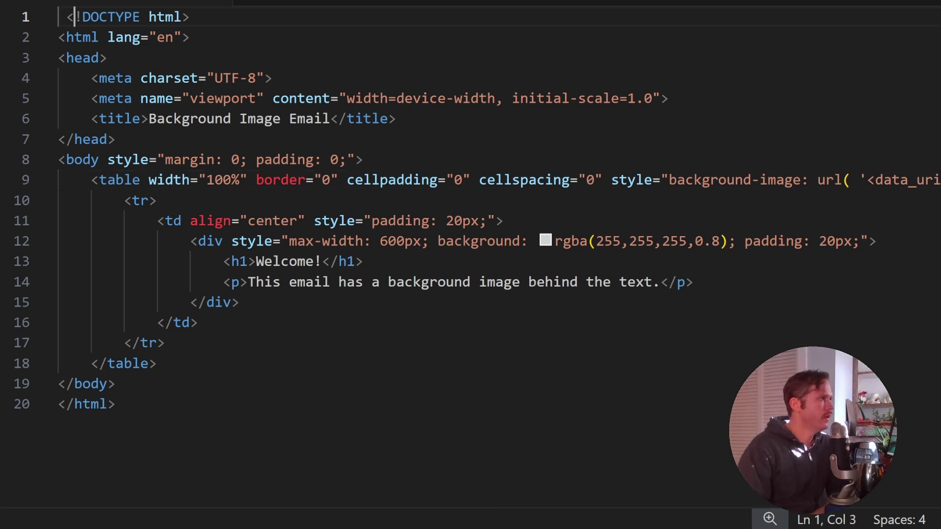
key(Home)
key(BackSpace)
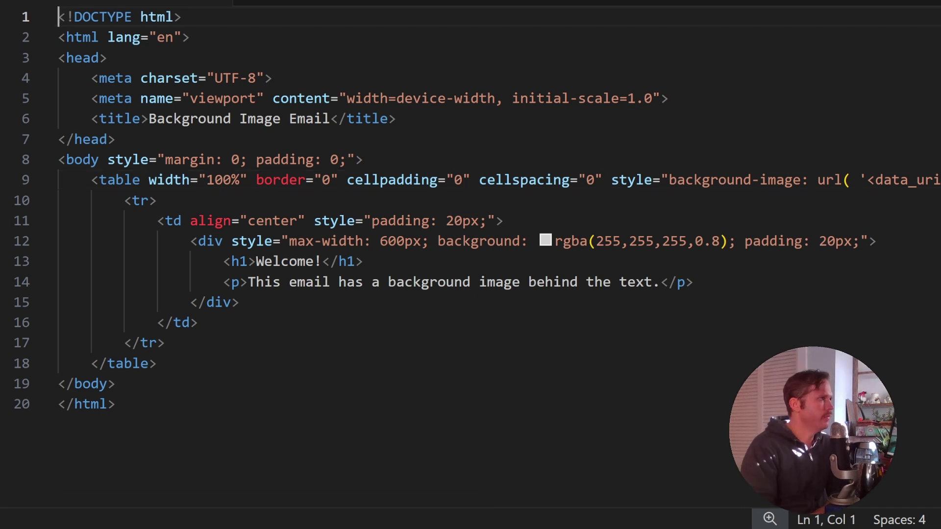
Point out the head, body and table tags, then try and undo a line break in line 9's style.
double_click(82, 57)
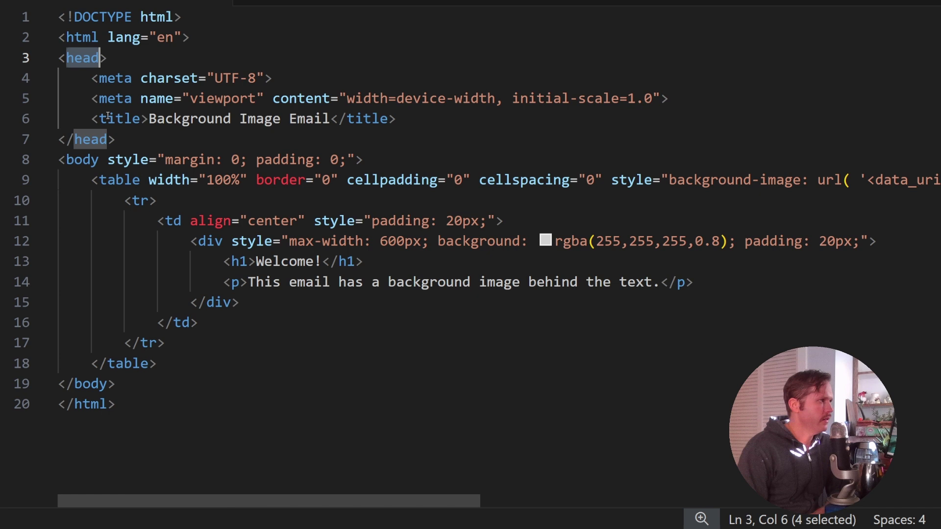
click(82, 159)
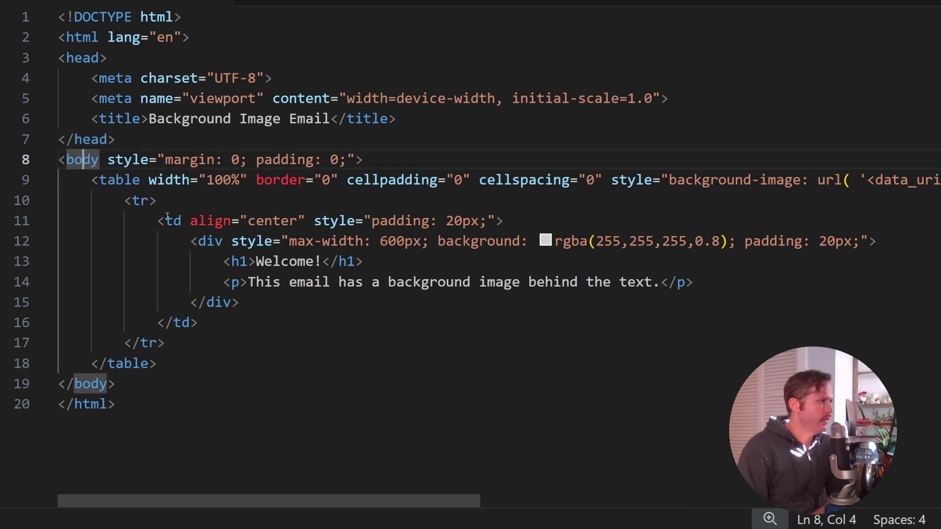
click(133, 180)
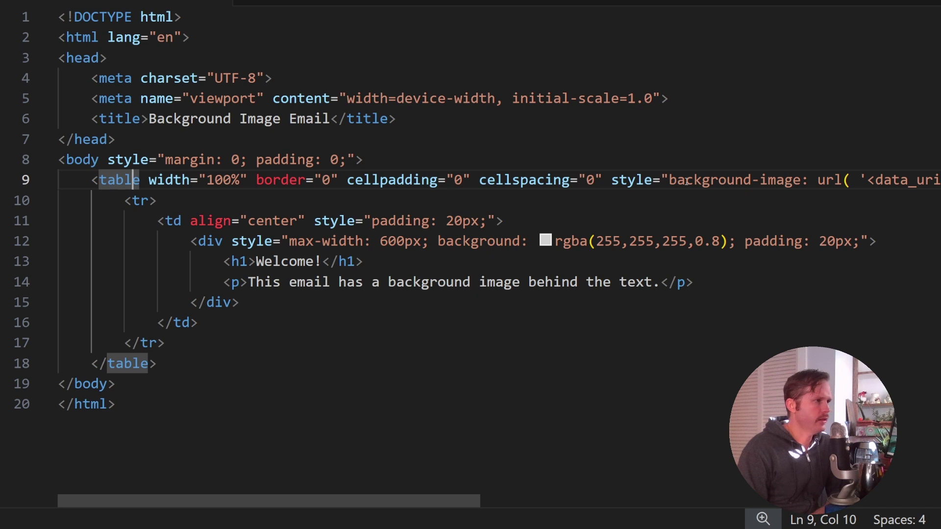
click(701, 181)
key(Left)
key(Left)
key(Left)
key(Left)
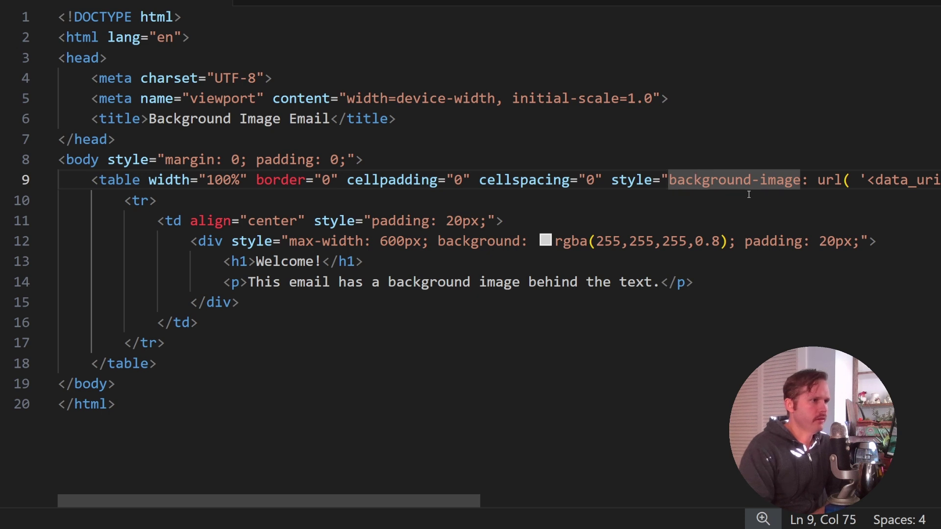
key(Return)
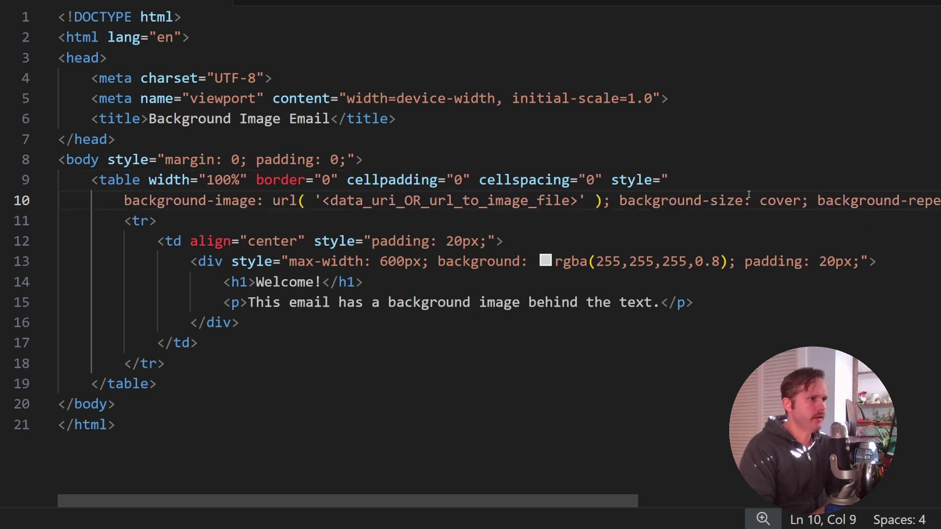
key(BackSpace)
key(BackSpace)
key(BackSpace)
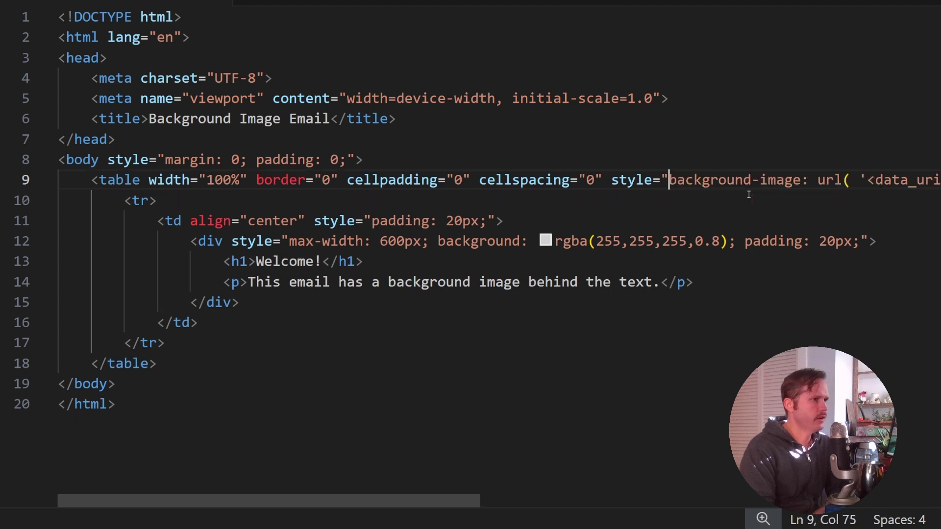
Put the table's style attribute on its own line and highlight the background-image property and URL placeholder.
key(Left)
key(Left)
key(Left)
key(Left)
key(Left)
key(Left)
key(Return)
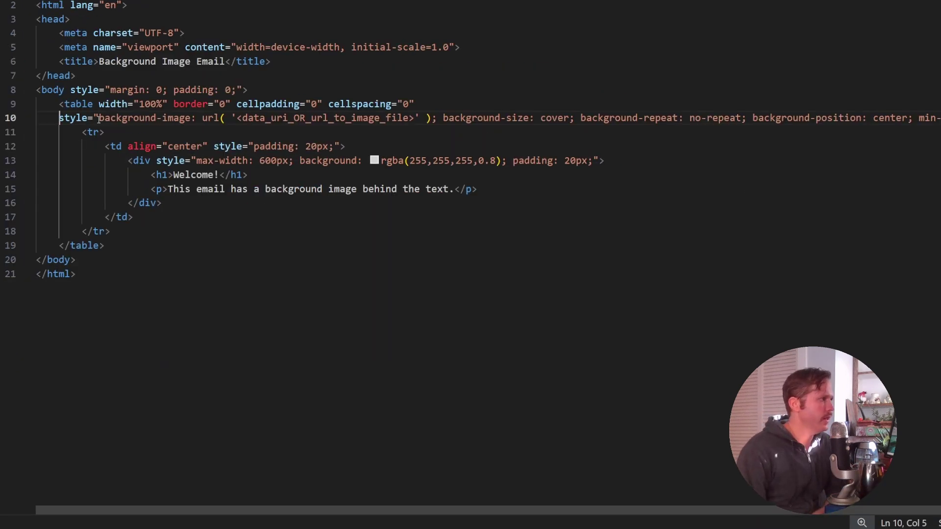
drag(99, 121, 186, 120)
mouse_move(187, 120)
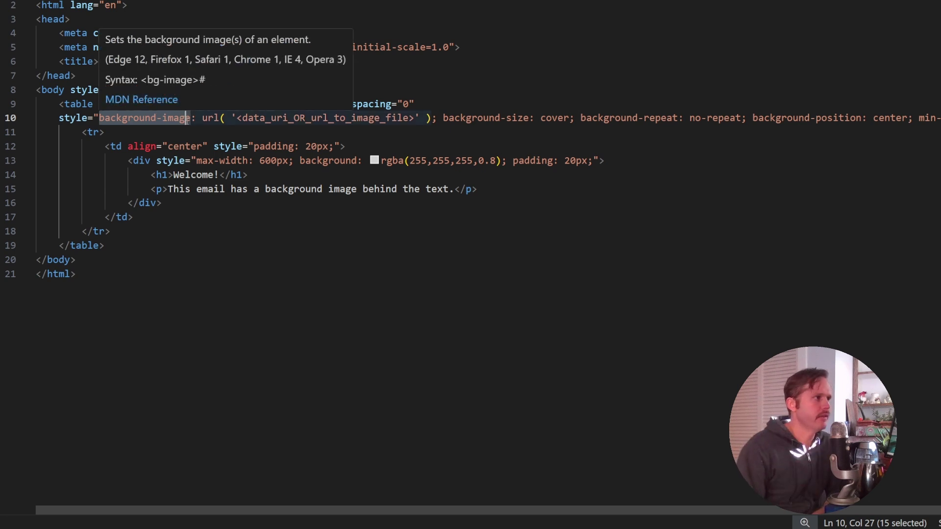
click(446, 178)
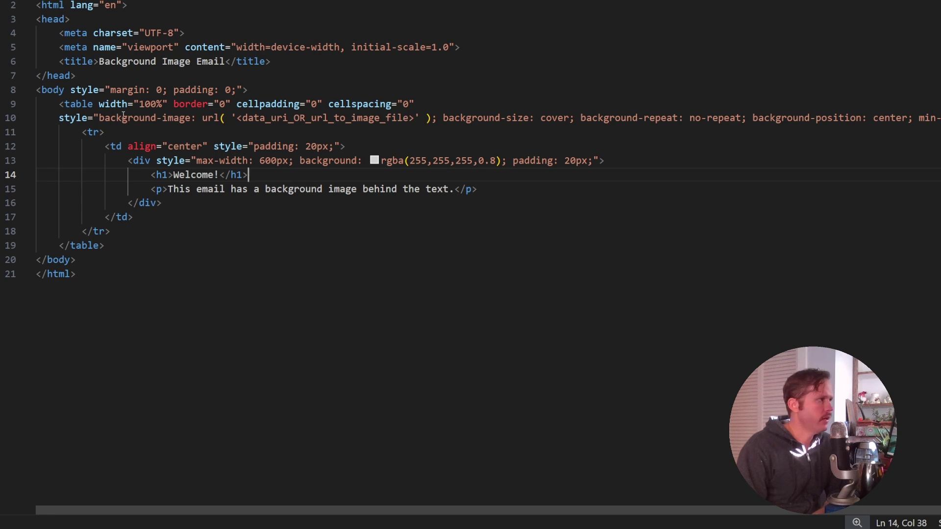
drag(99, 118, 191, 118)
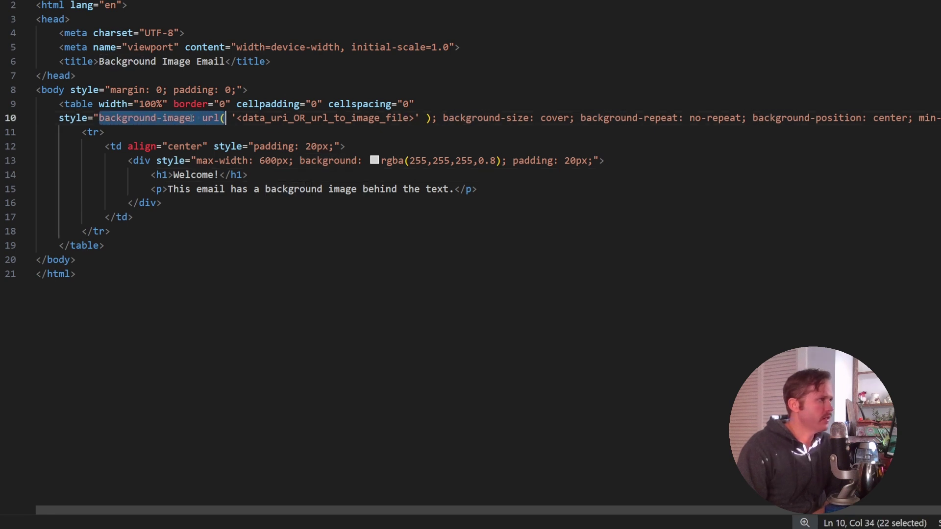
click(223, 118)
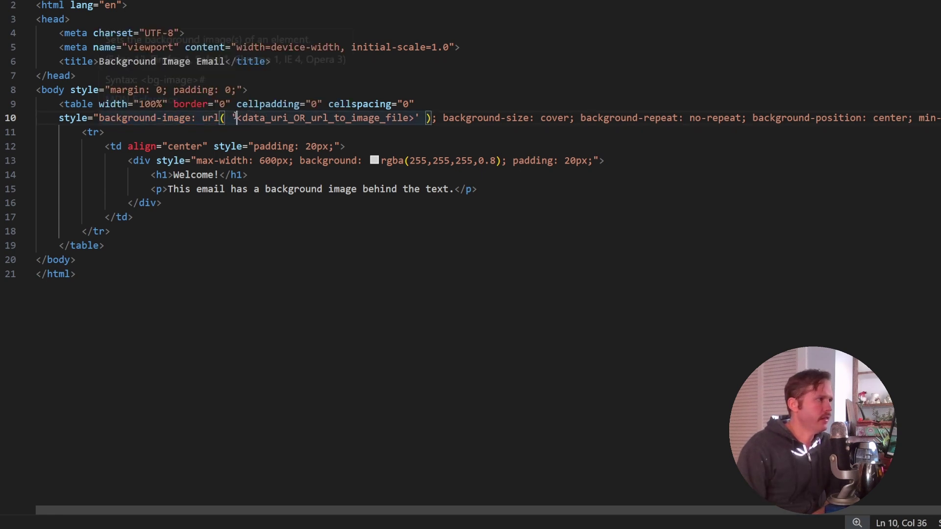
click(247, 118)
drag(237, 118, 416, 116)
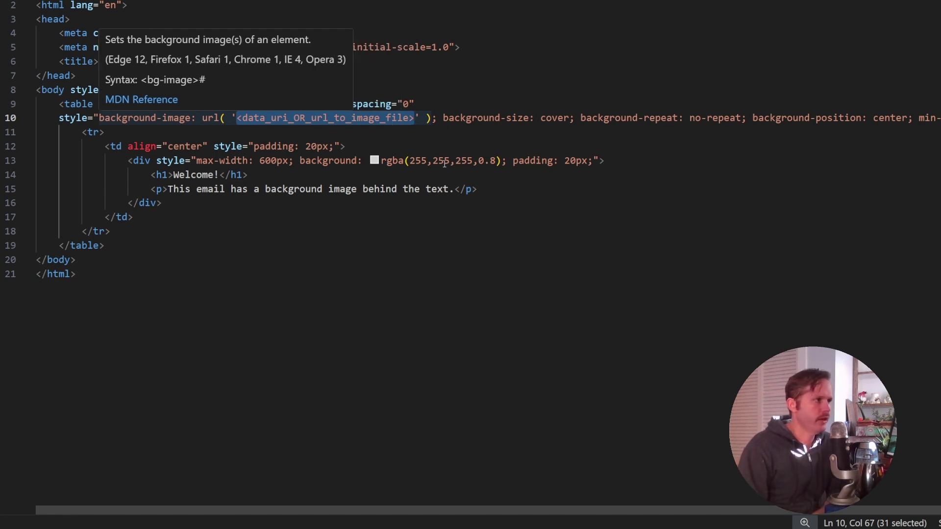
click(357, 201)
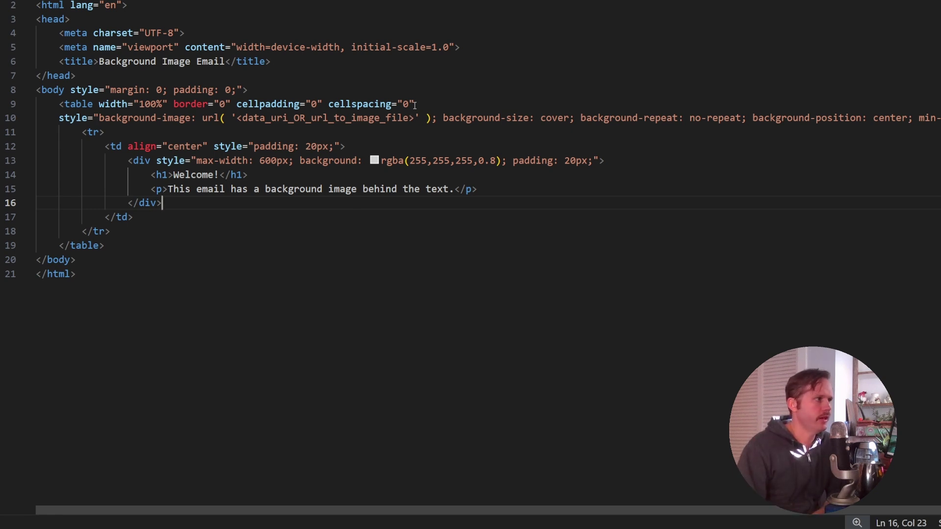
Go over the data_uri_OR_url_to_image_file placeholder, cover size, no-repeat and center position values.
double_click(365, 122)
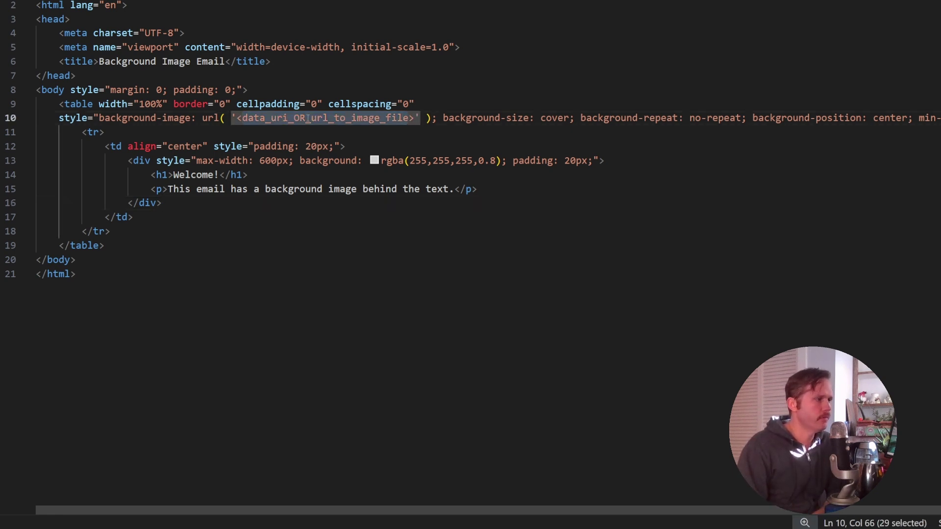
click(443, 119)
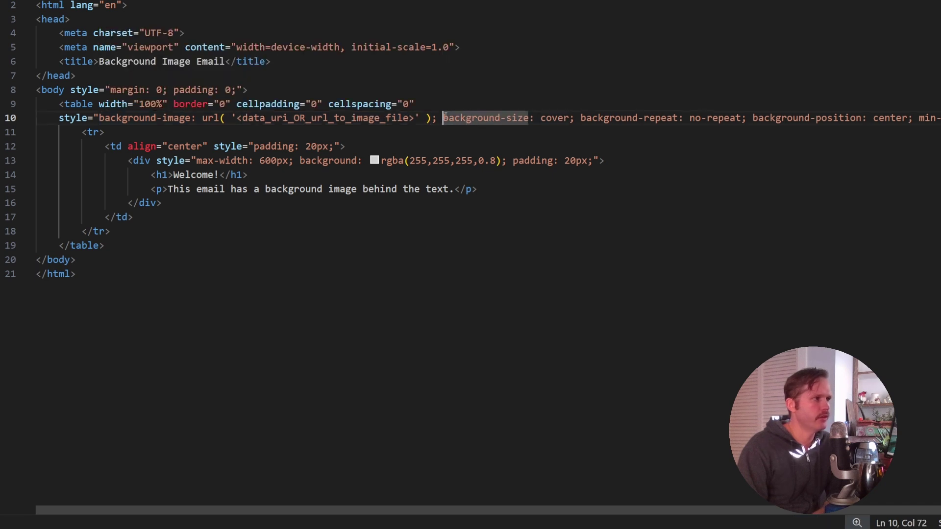
click(525, 118)
double_click(555, 118)
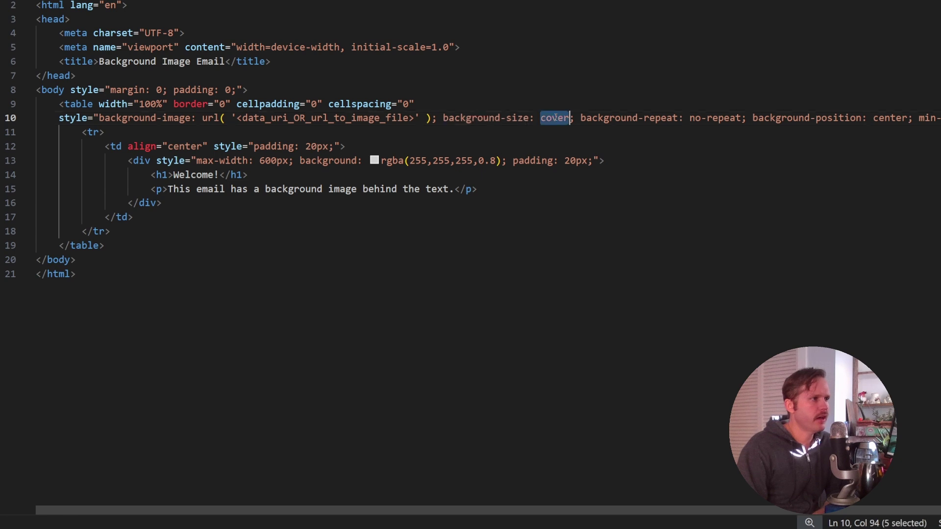
double_click(702, 118)
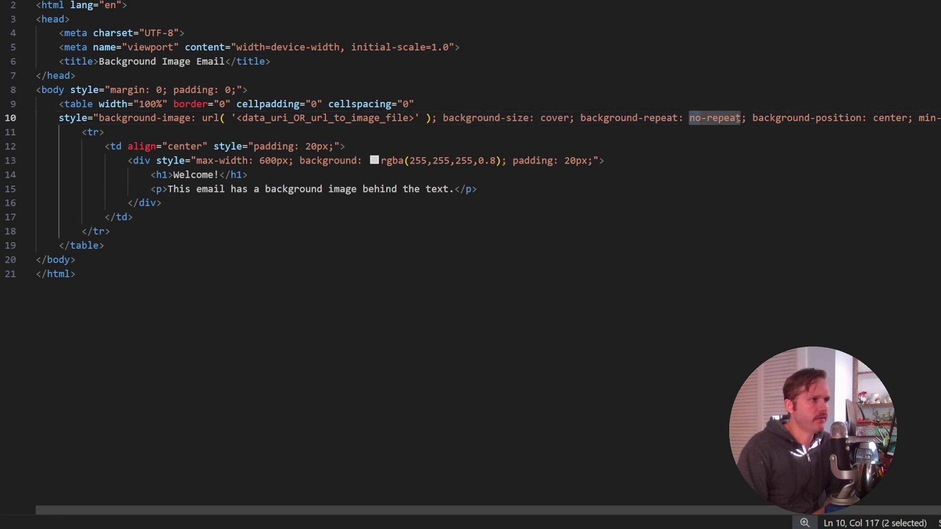
double_click(843, 117)
double_click(899, 118)
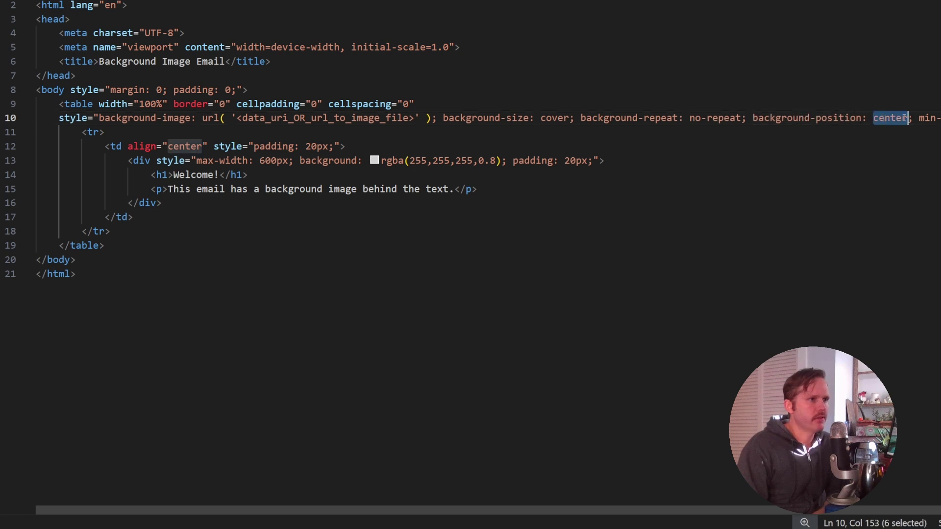
click(938, 117)
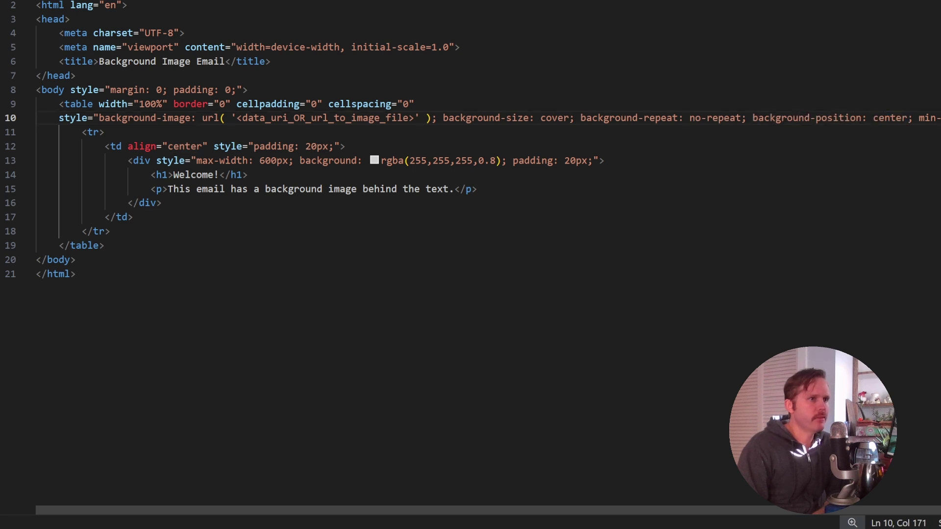
Select the min-height number and begin changing it by typing 7.
key(Left)
key(shift+Left)
key(shift+Left)
key(shift+Left)
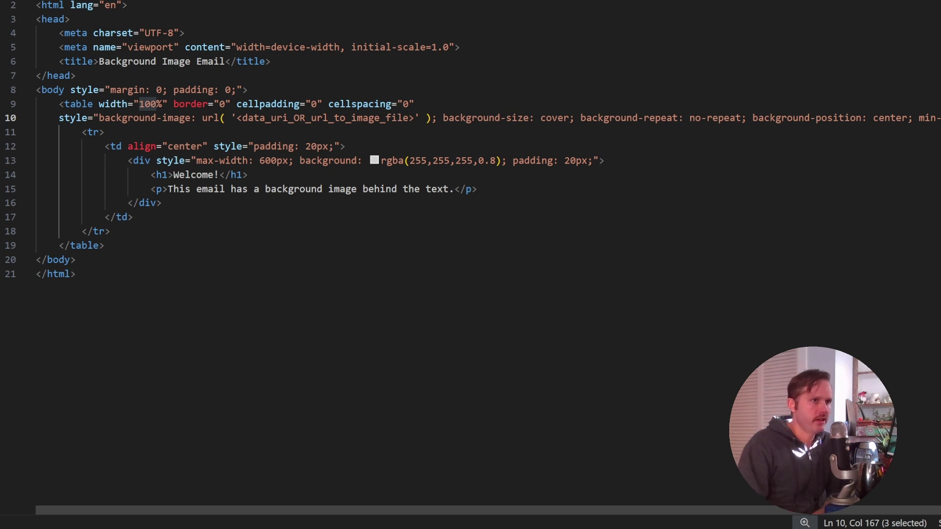
mouse_move(931, 118)
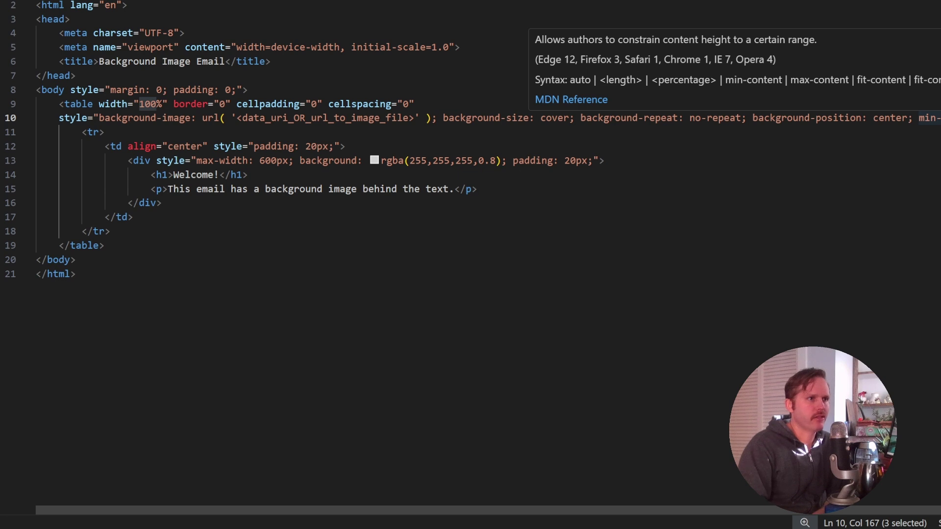
key(Escape)
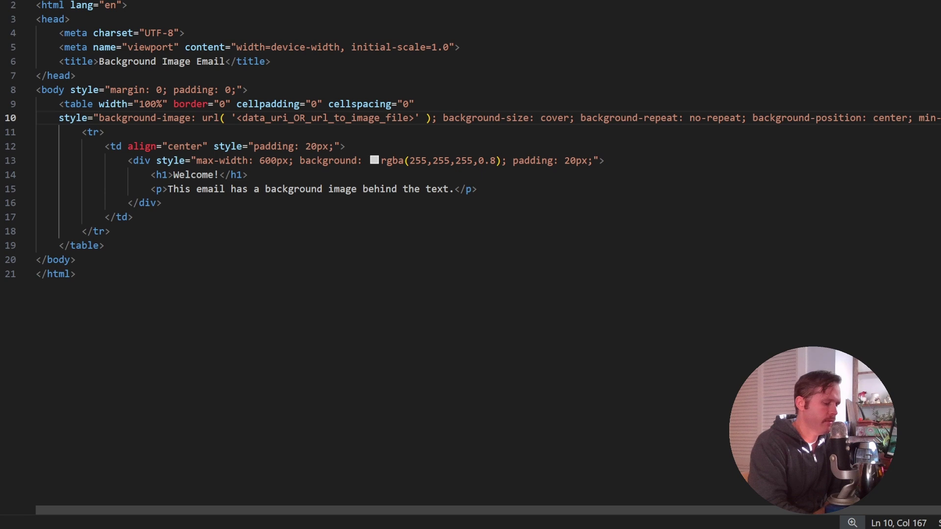
text(7)
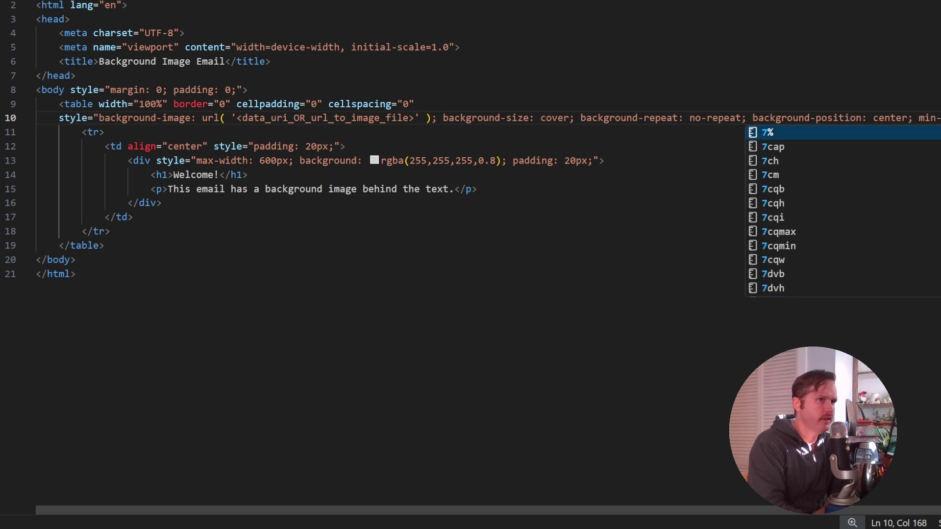
click(623, 132)
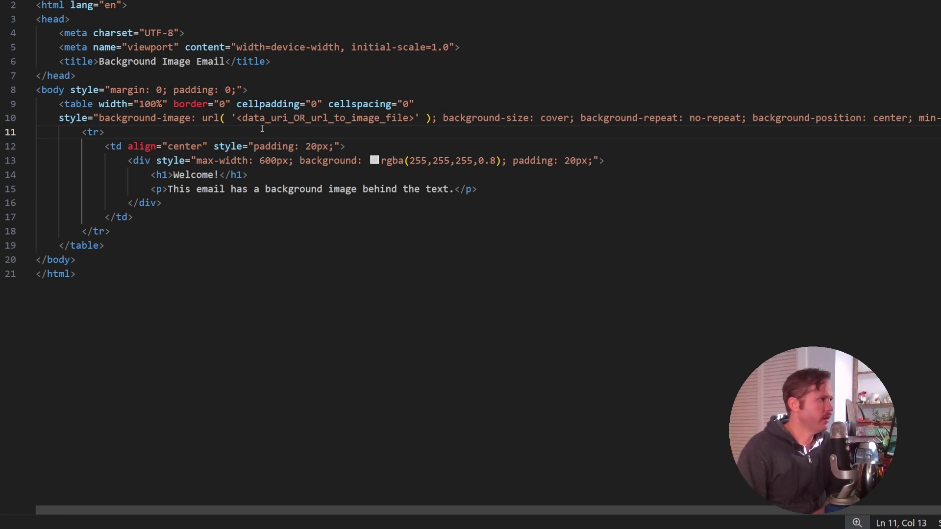
Highlight the Welcome h1 heading line and the paragraph sentence line in the template.
click(191, 175)
double_click(192, 176)
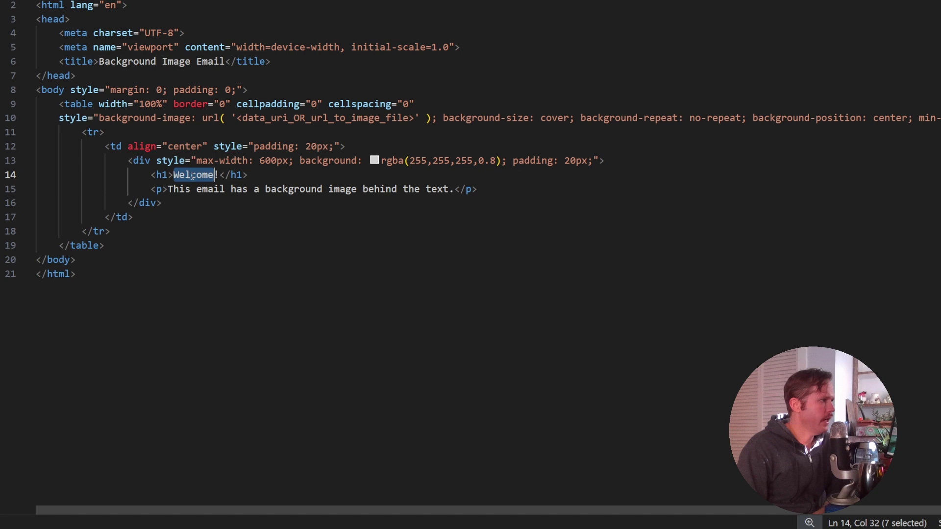
click(173, 190)
drag(208, 189, 363, 190)
triple_click(194, 175)
click(157, 189)
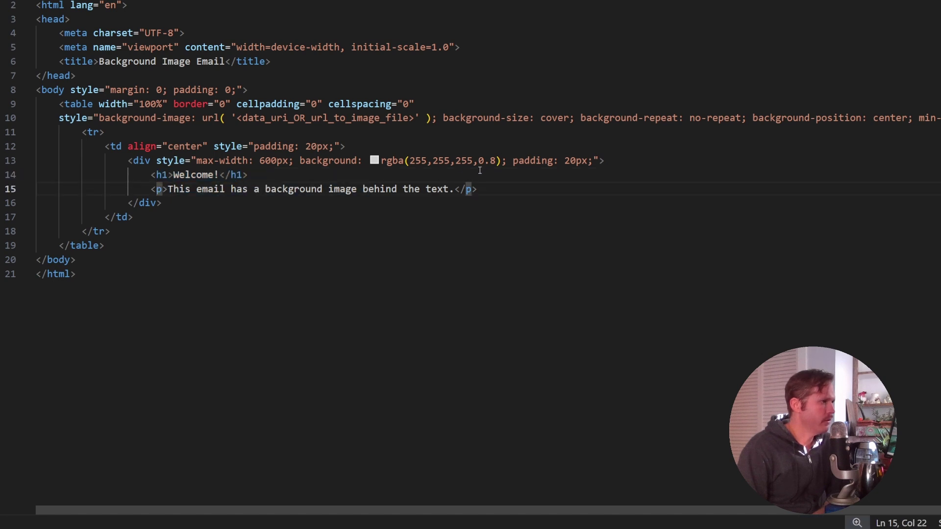
drag(478, 188, 37, 175)
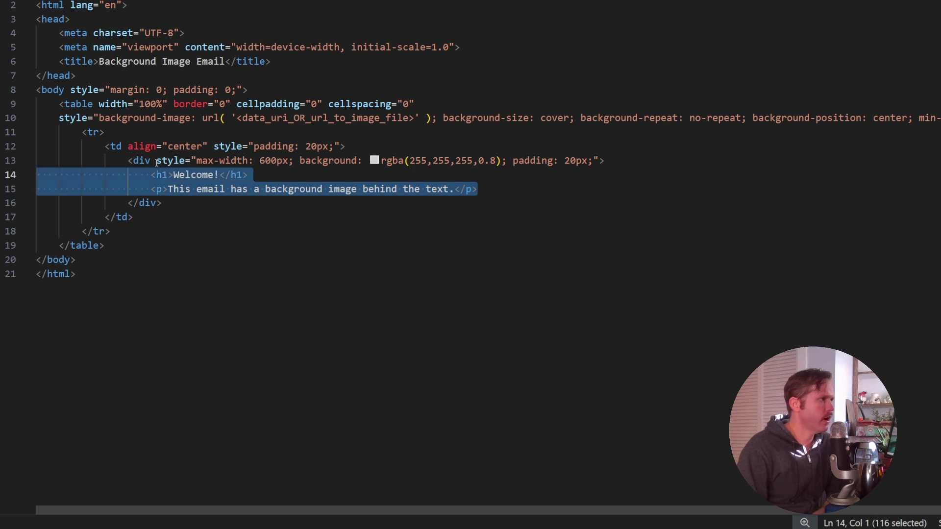
triple_click(196, 175)
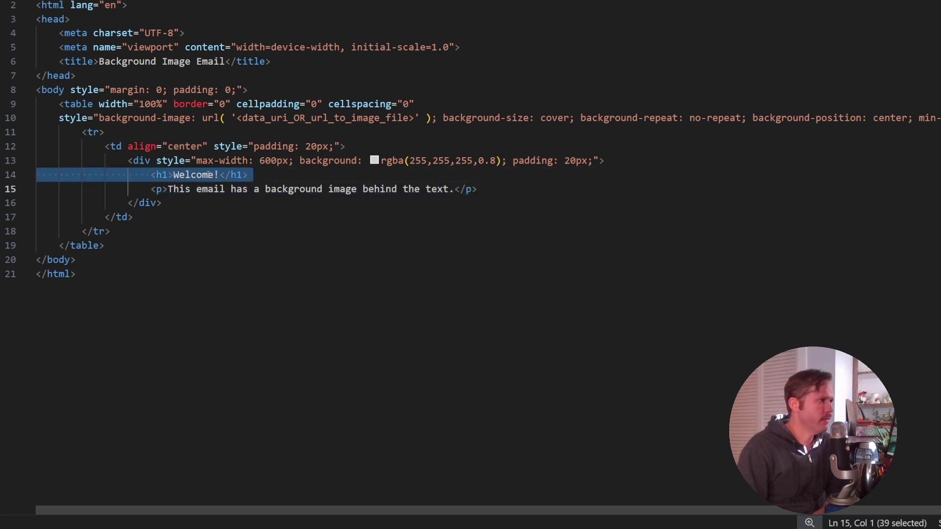
triple_click(206, 175)
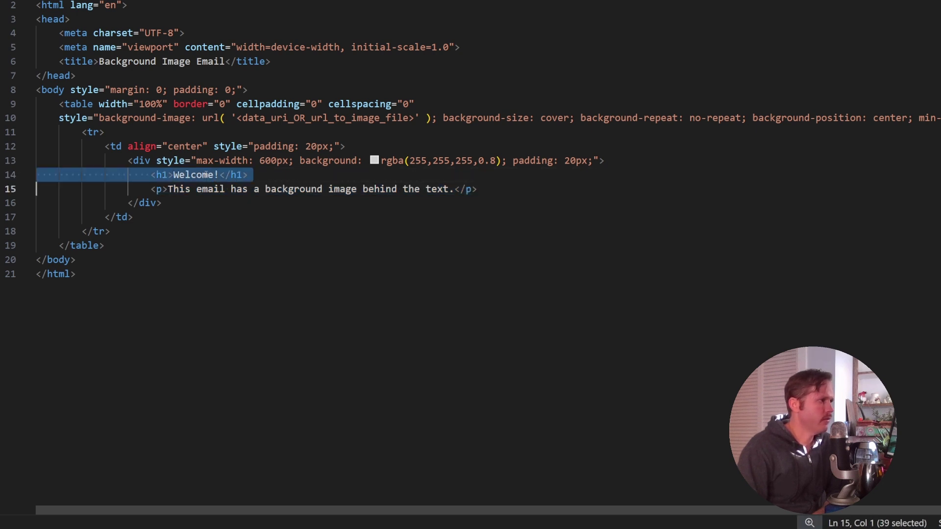
triple_click(178, 189)
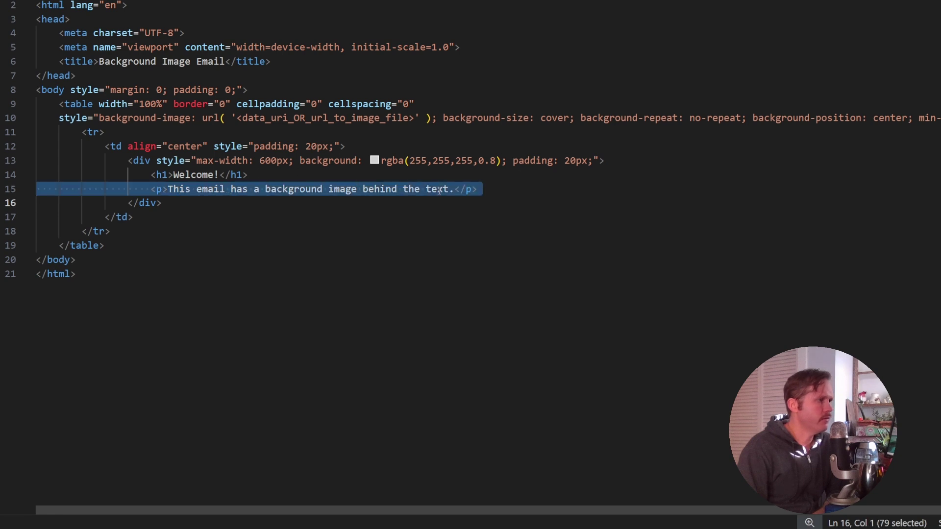
key(Up)
key(End)
key(shift+Left)
key(shift+Left)
key(shift+Left)
key(shift+Left)
key(shift+Left)
key(shift+Left)
key(shift+Left)
key(shift+Left)
key(shift+Left)
key(shift+Left)
key(shift+Left)
key(shift+Left)
key(shift+Left)
key(shift+Left)
key(shift+Left)
key(shift+Left)
key(shift+Left)
key(shift+Left)
key(shift+Left)
key(shift+Left)
drag(226, 197, 162, 176)
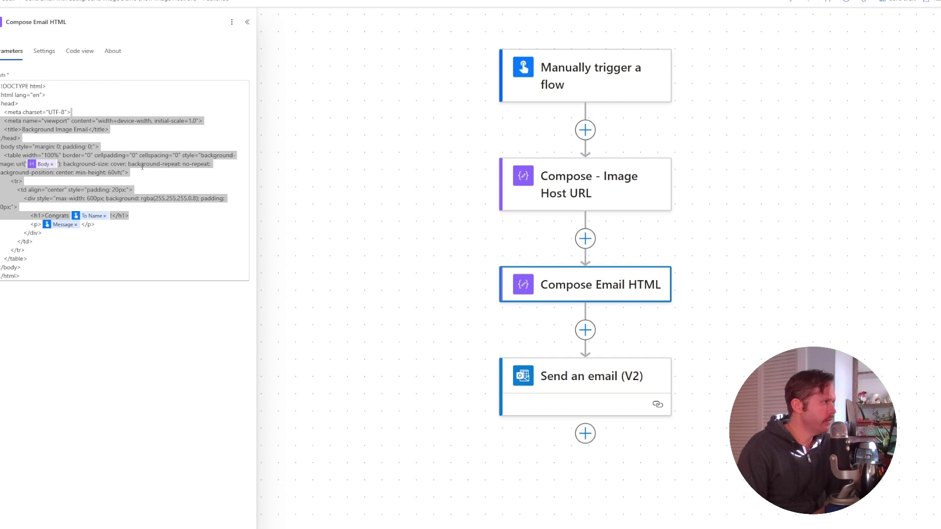
Type 7 into the 60vh min-height value and wrap the Message token in <em></em> tags.
click(109, 173)
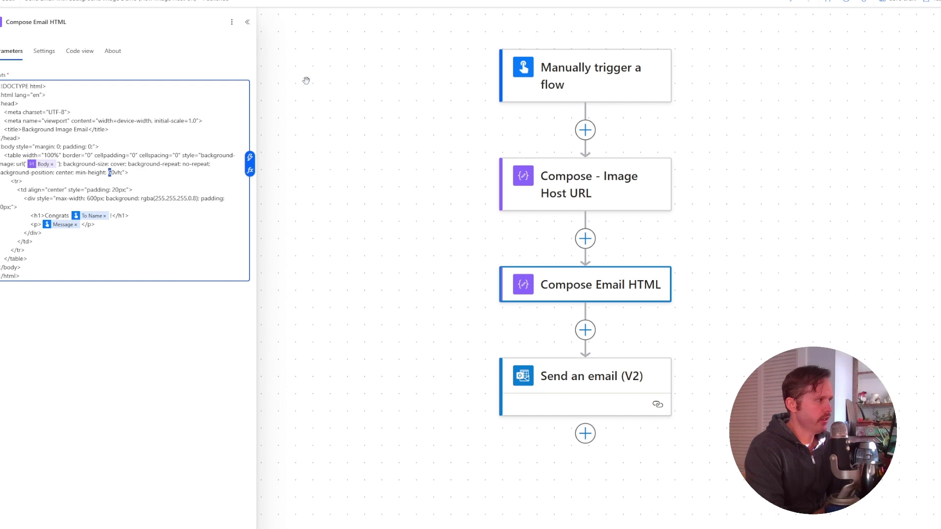
text(7)
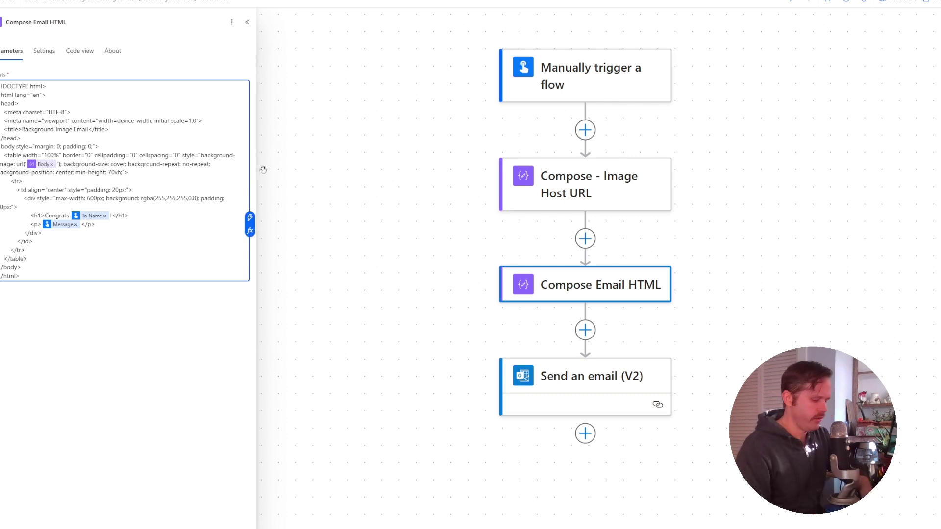
text(<em>)
key(Right)
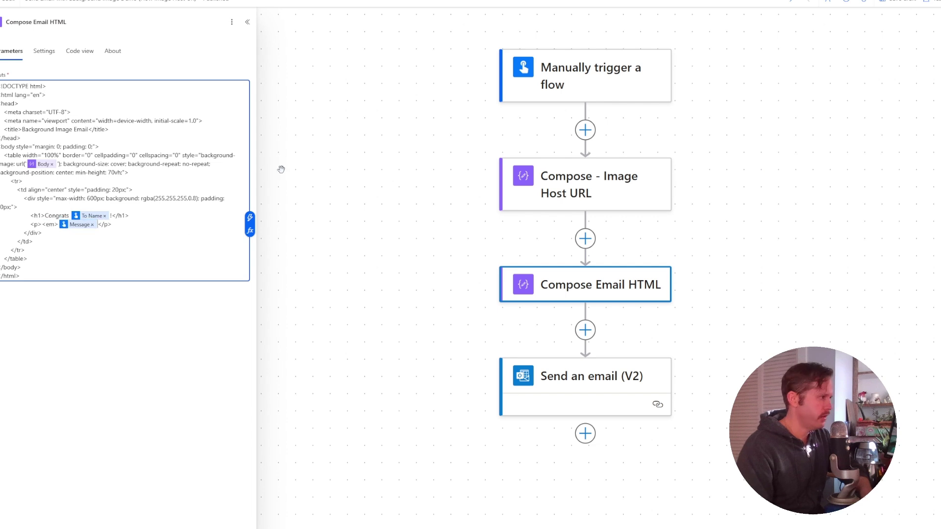
text(</e)
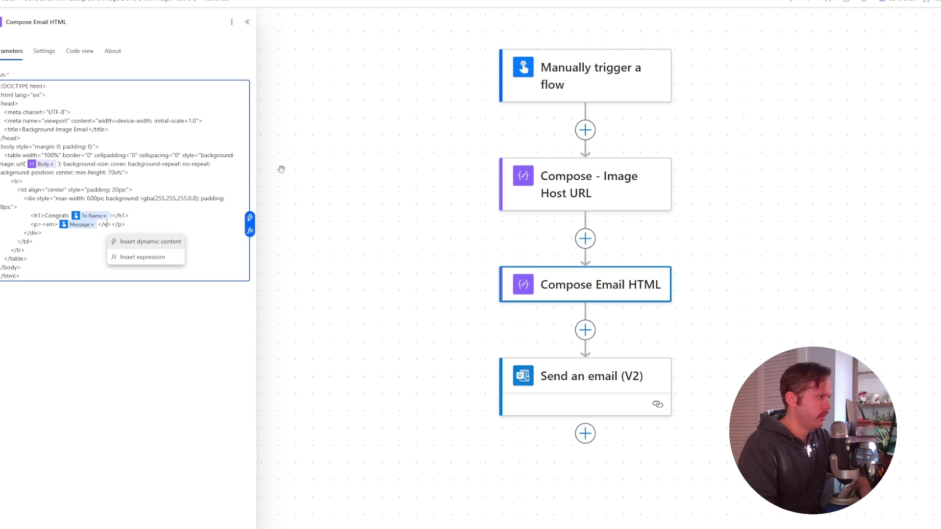
text(m)
click(66, 226)
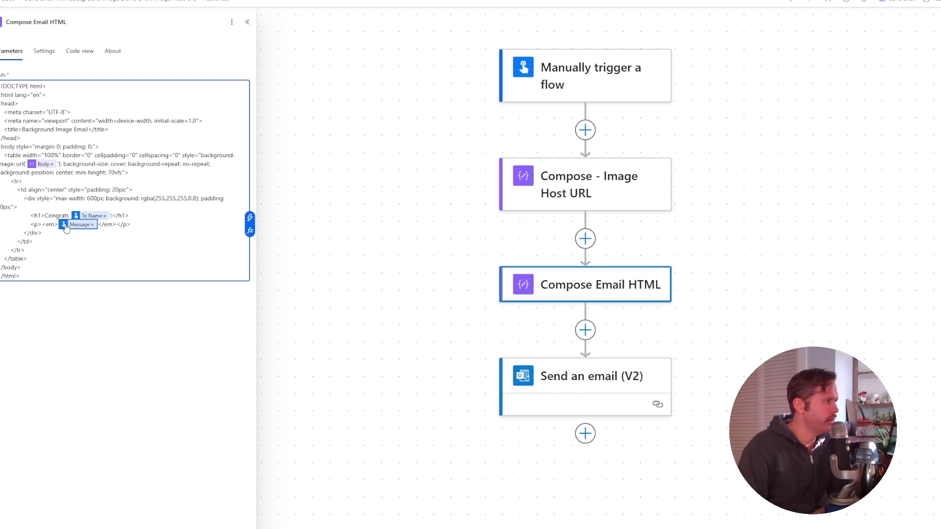
key(Down)
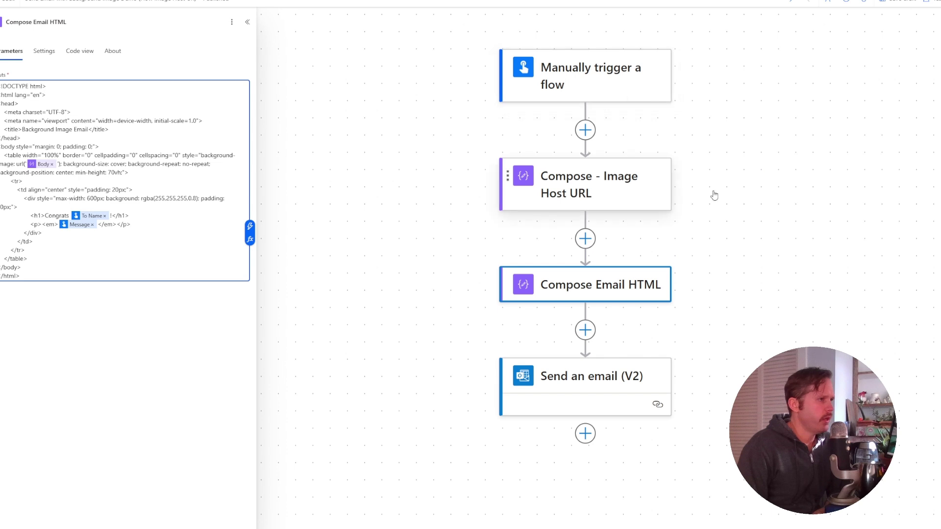
Show the Compose - Image Host URL step and select the {img} placeholder in its logic.azure.com URL.
click(661, 194)
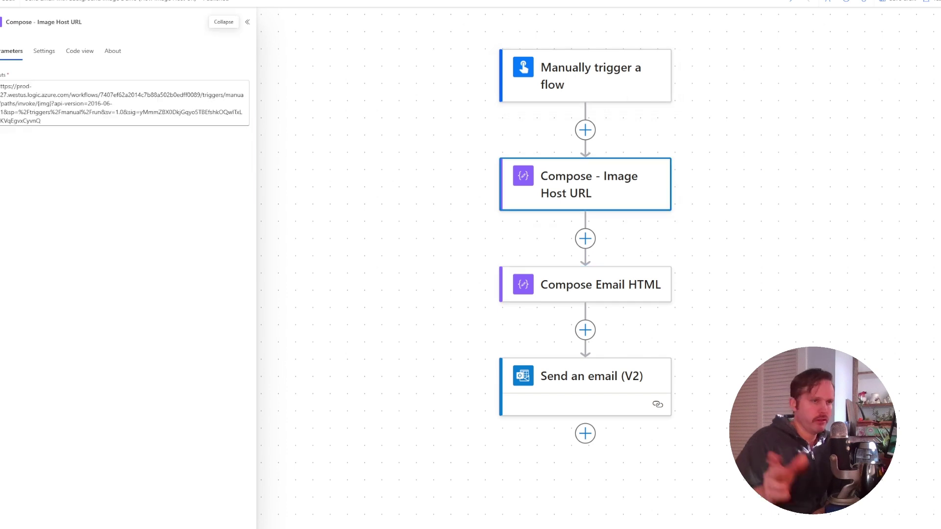
click(38, 103)
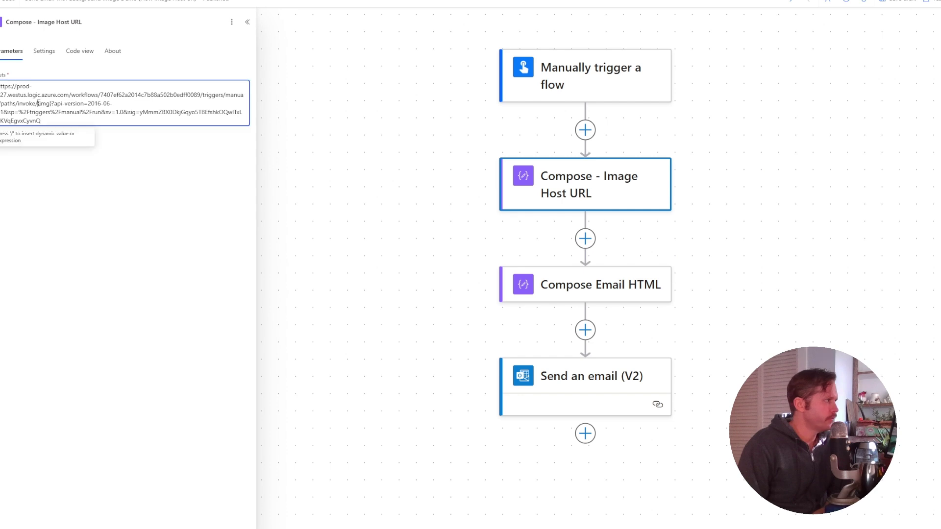
double_click(43, 103)
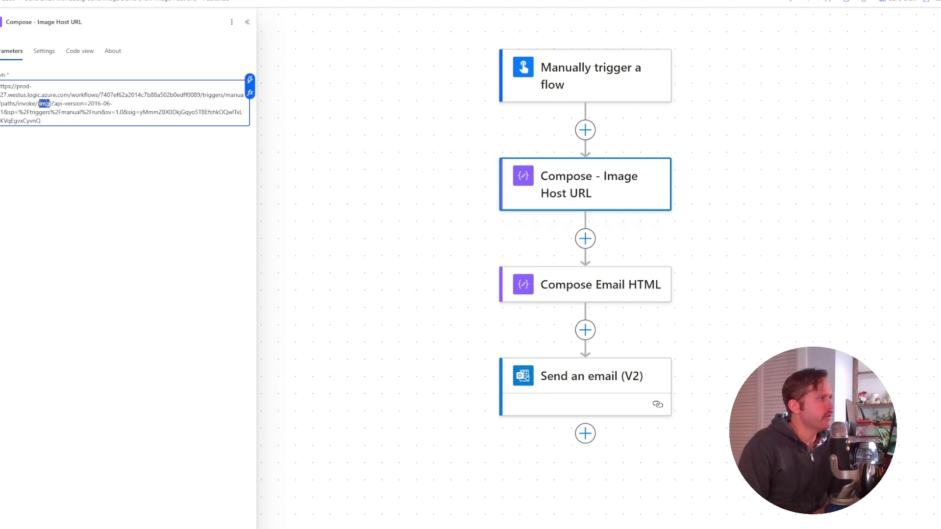
drag(37, 103, 52, 103)
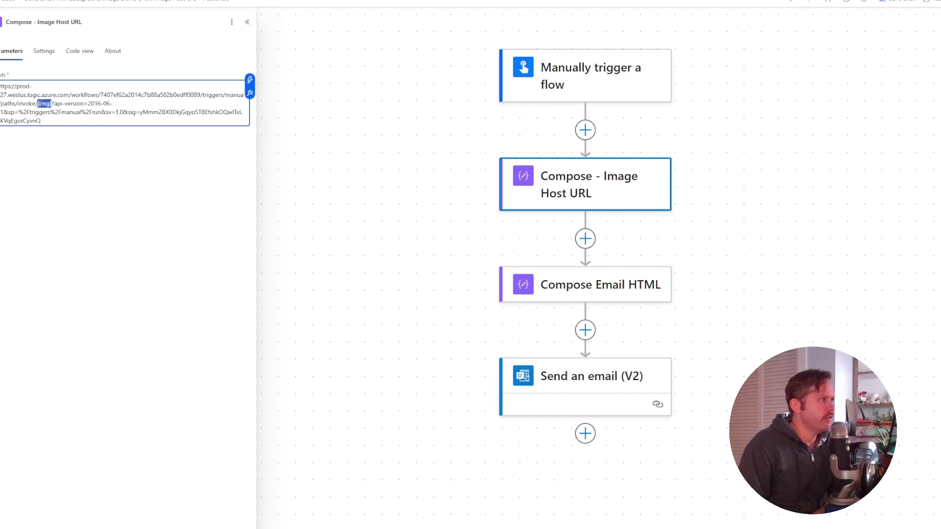
double_click(44, 103)
click(40, 103)
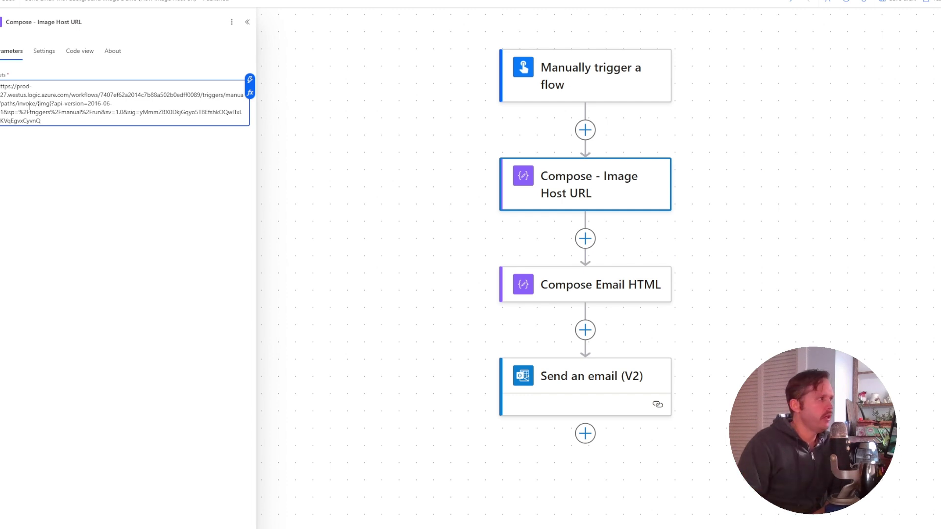
drag(51, 104, 38, 104)
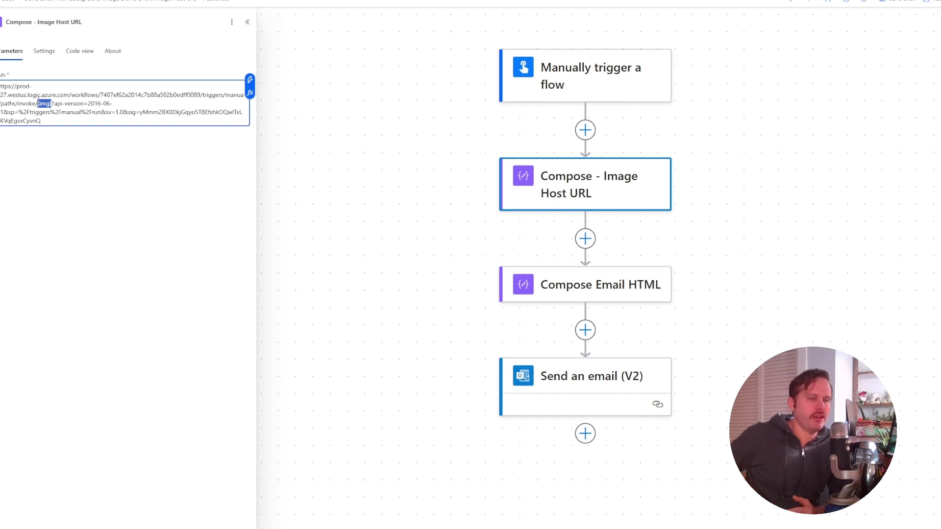
click(38, 100)
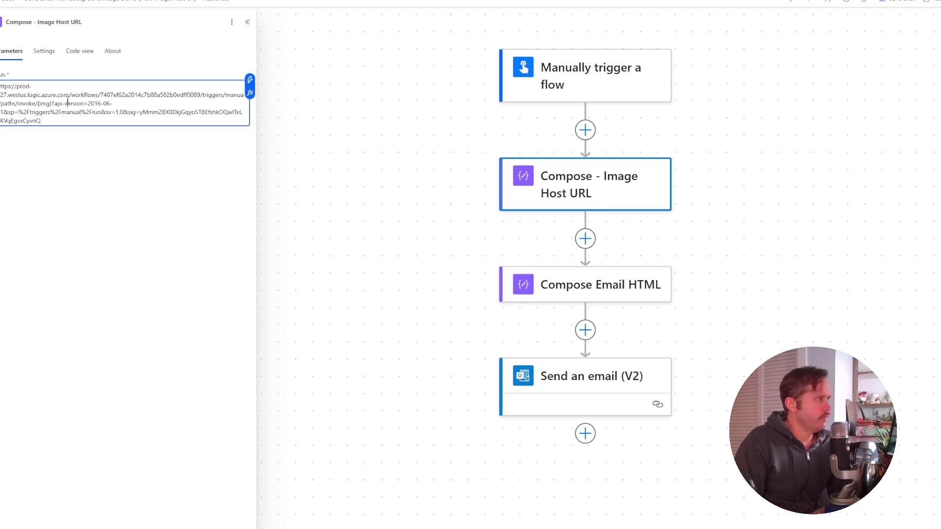
Check the Compose Email HTML step and the Send an email (V2) Body contents.
click(537, 282)
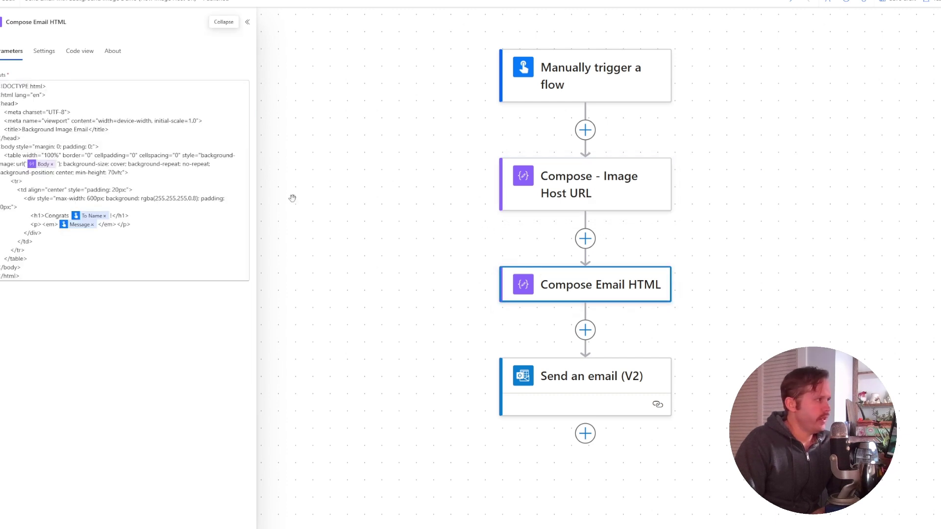
click(569, 386)
click(6, 156)
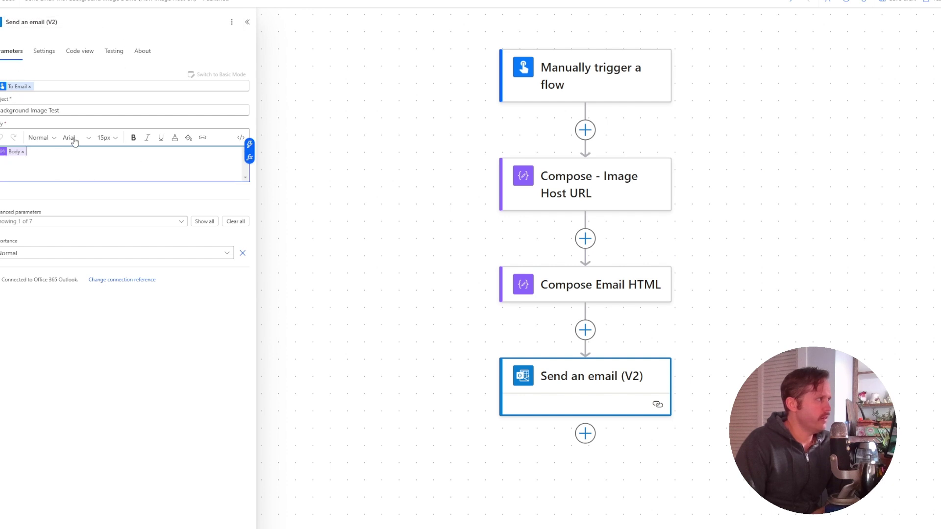
Test-run with a recipient name, a Gmail address and the message 'Hello, how is that background image looking in Gmail?'.
click(932, 6)
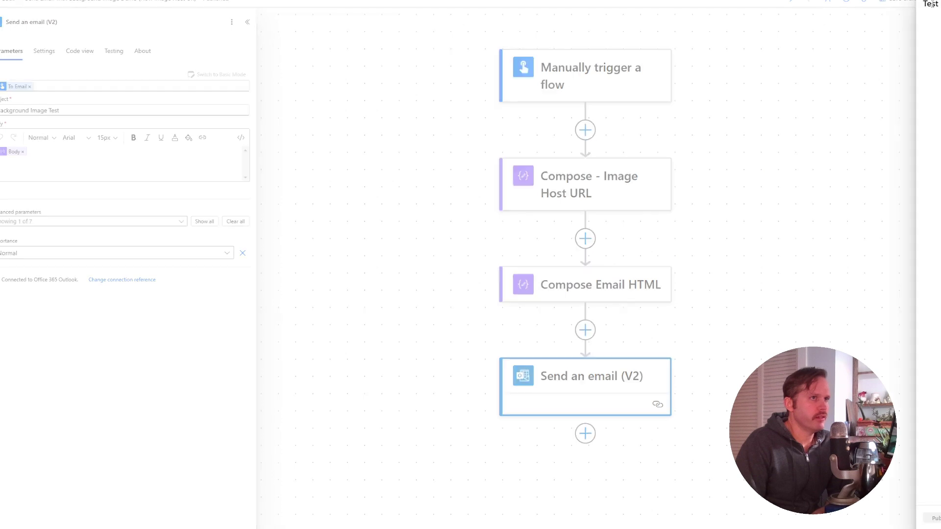
click(705, 199)
text(J)
text(ohny )
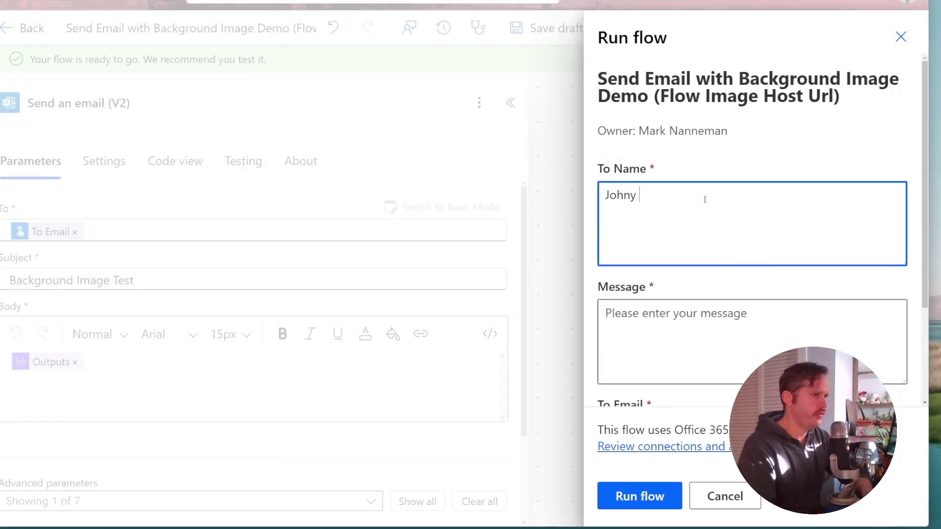
text(Boy)
click(667, 335)
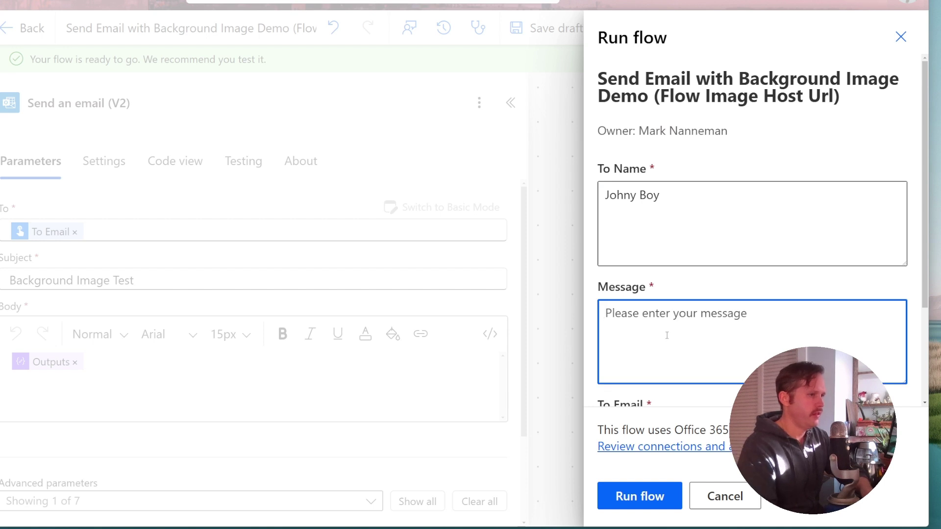
text(Hello, how is that)
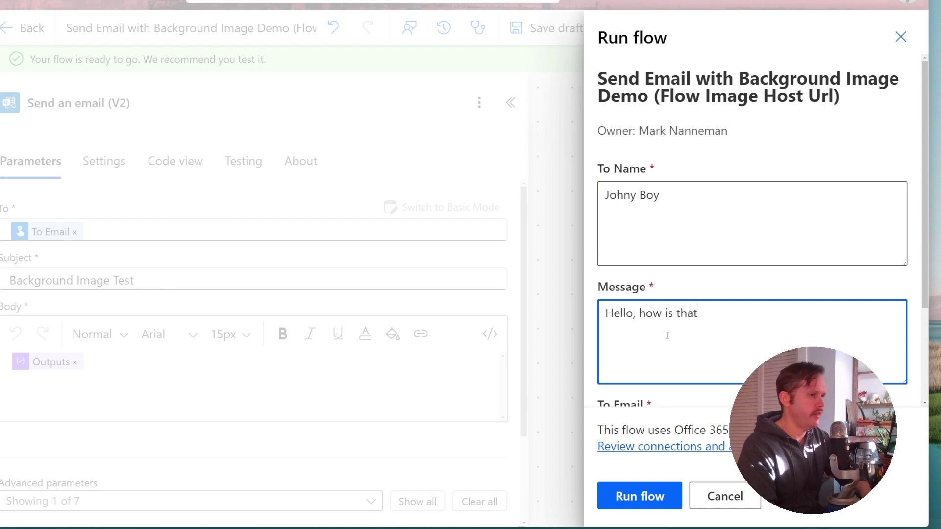
text( background )
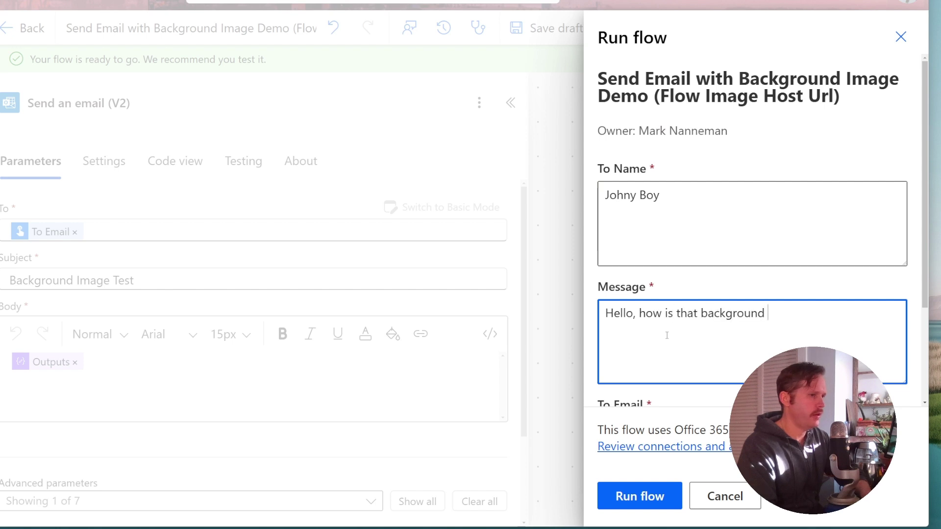
text(image looking in)
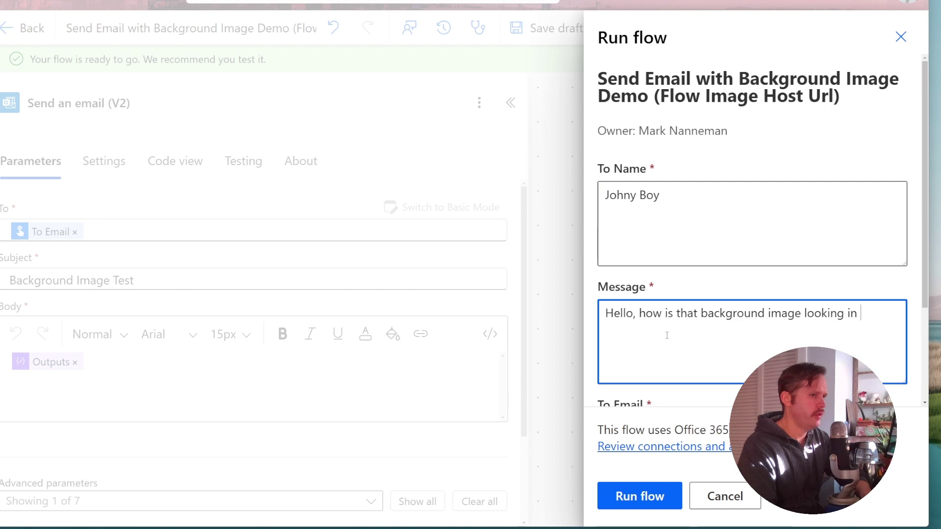
text( Gmail?)
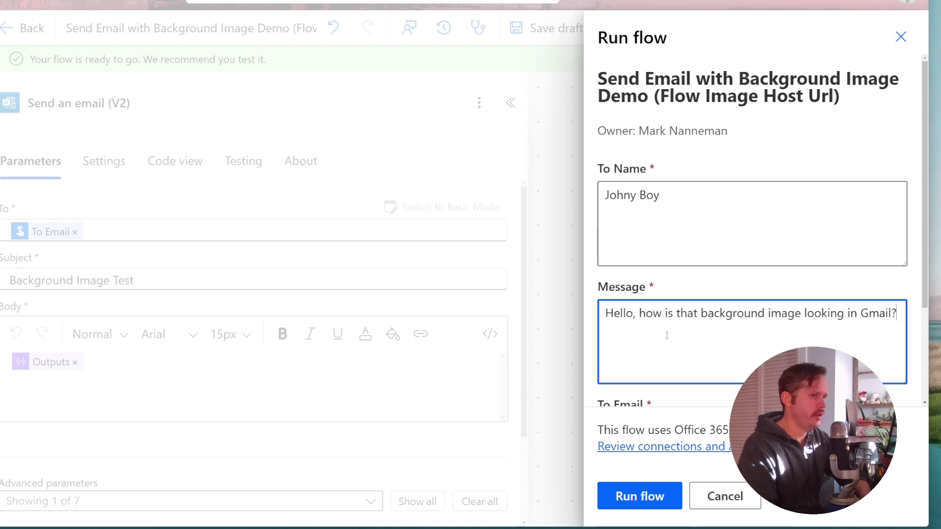
scroll(667, 335, down, 3)
click(655, 330)
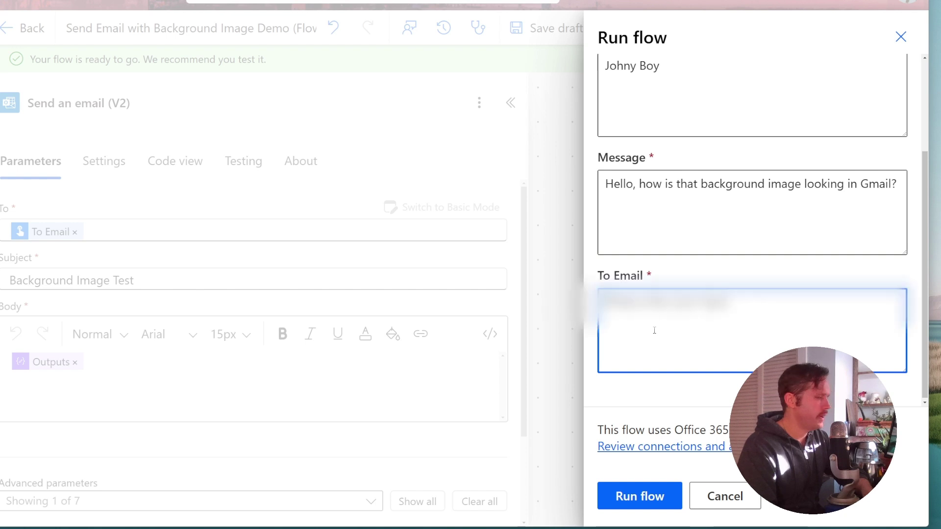
key(BackSpace)
key(BackSpace)
key(BackSpace)
key(BackSpace)
key(BackSpace)
key(BackSpace)
key(BackSpace)
key(BackSpace)
key(BackSpace)
key(BackSpace)
key(BackSpace)
key(BackSpace)
key(BackSpace)
key(BackSpace)
key(BackSpace)
key(BackSpace)
key(BackSpace)
key(BackSpace)
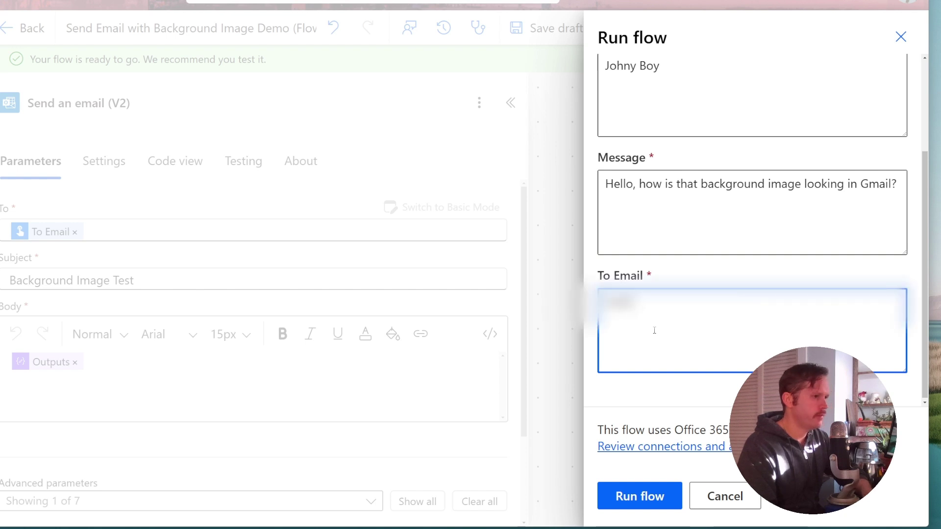
text(@gmail.com)
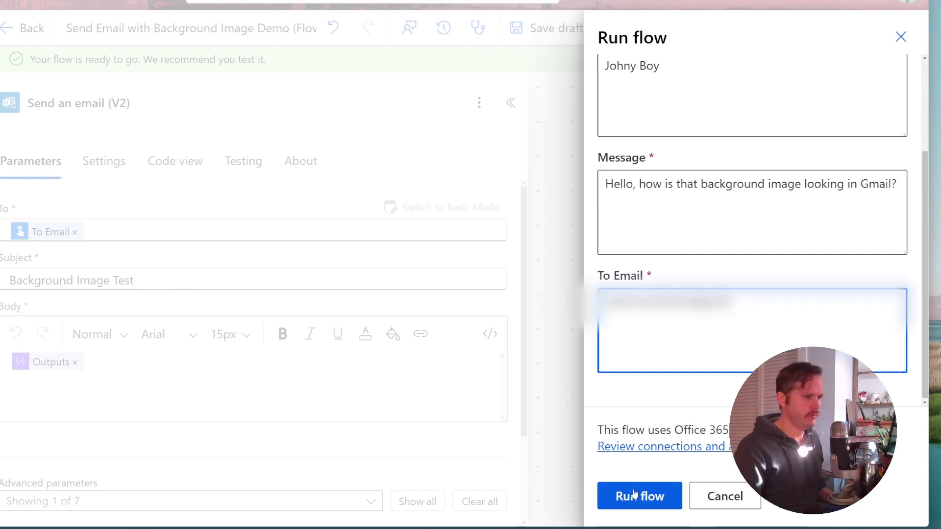
click(635, 495)
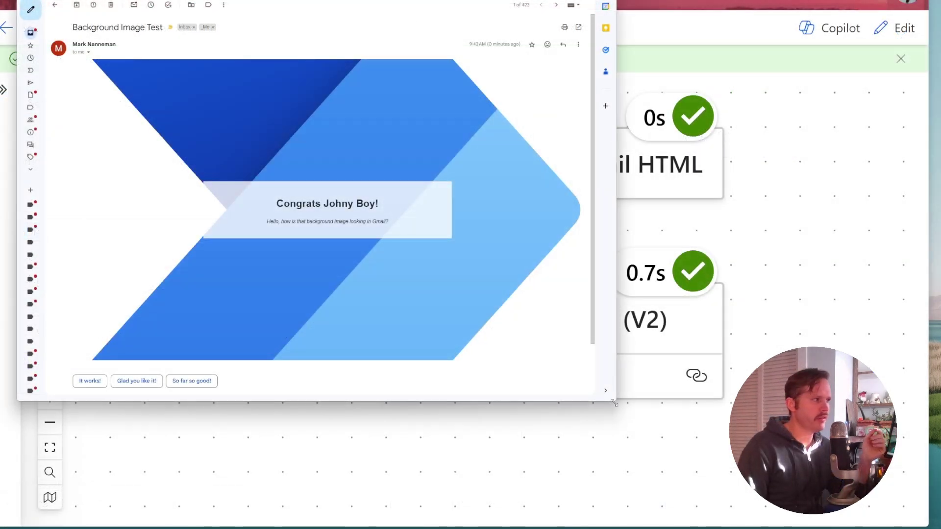
Enlarge the Gmail window and highlight the email's italic line and congratulations banner text.
triple_click(323, 222)
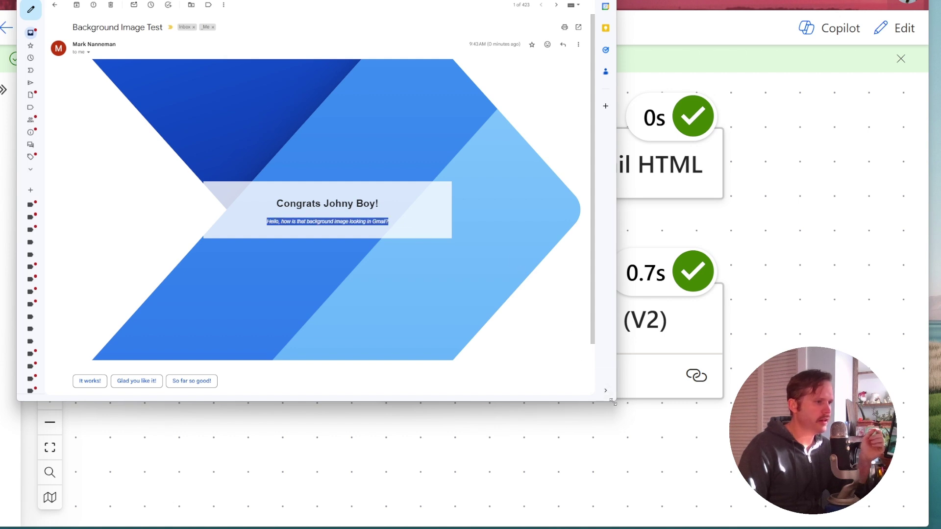
drag(613, 403, 570, 380)
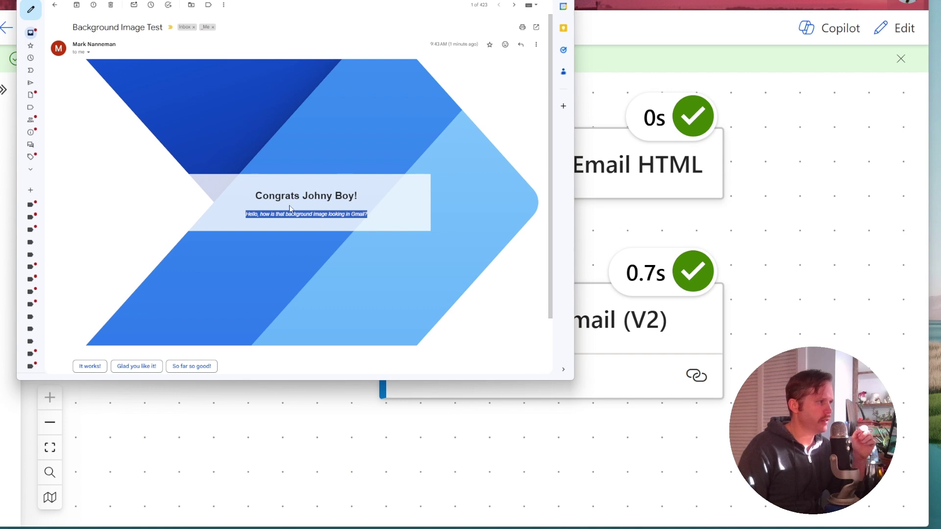
drag(268, 196, 338, 194)
click(363, 198)
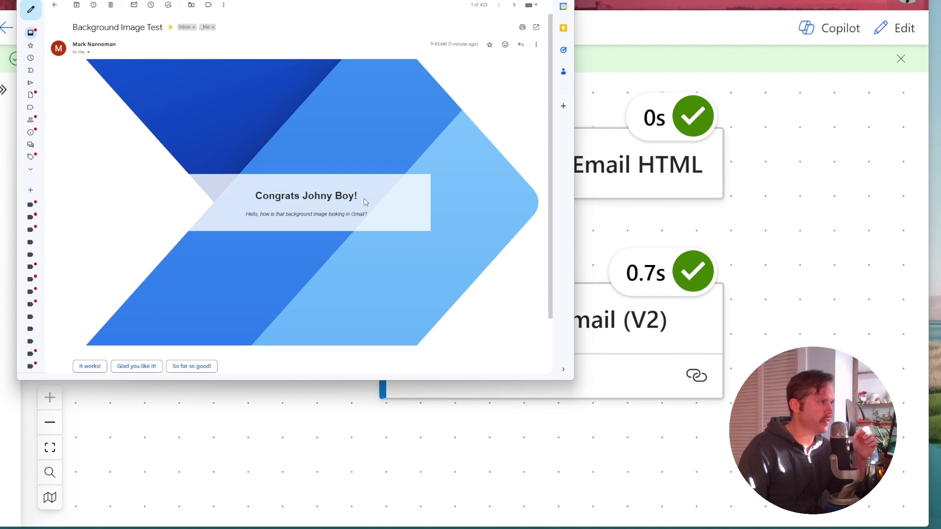
drag(393, 206, 312, 177)
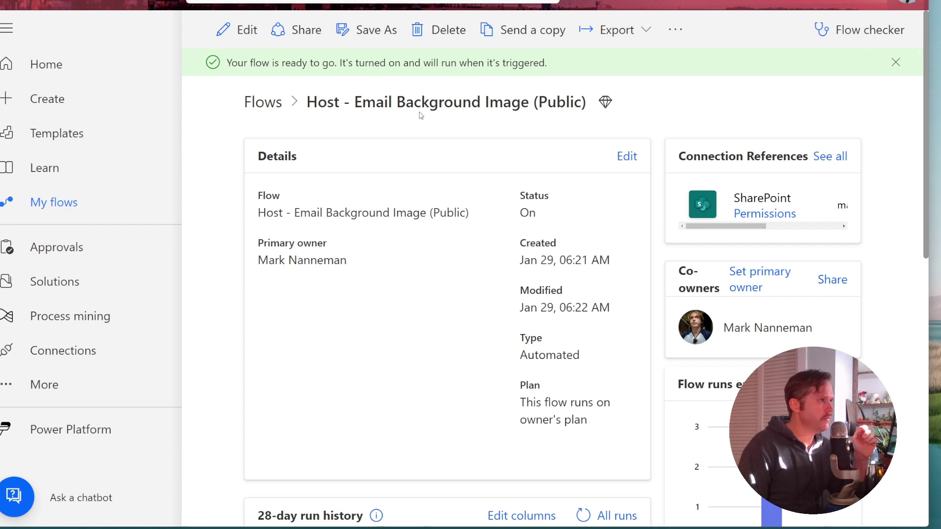
Refresh the 28-day run history, review the four succeeded runs, and open the 09:22 AM run.
scroll(524, 172, down, 5)
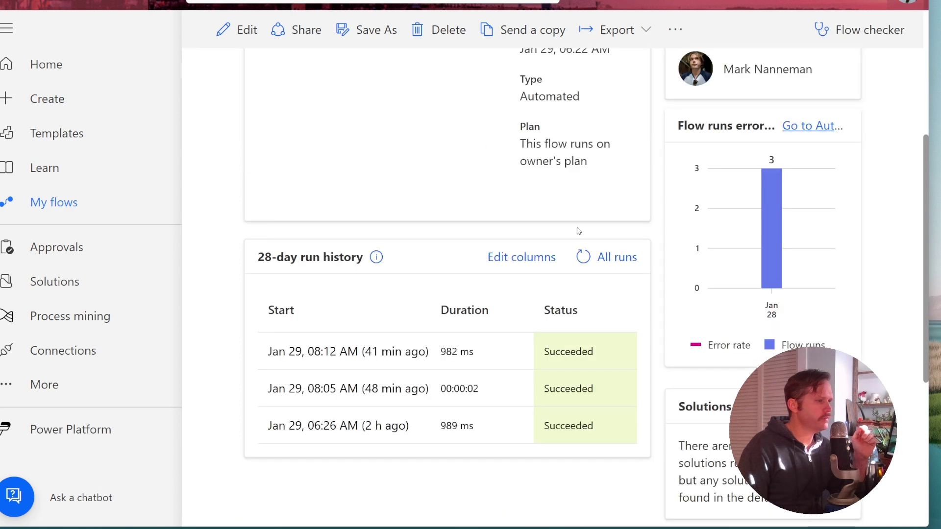
click(583, 256)
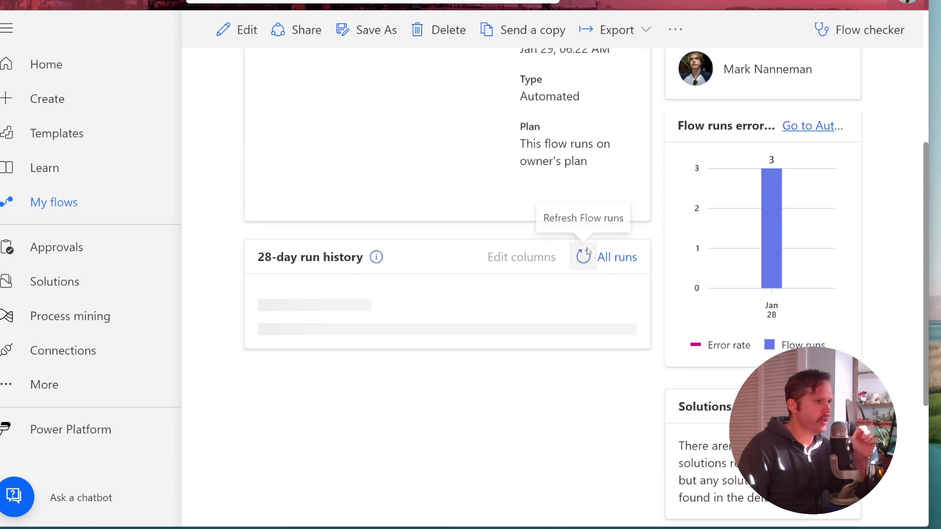
scroll(434, 218, down, 4)
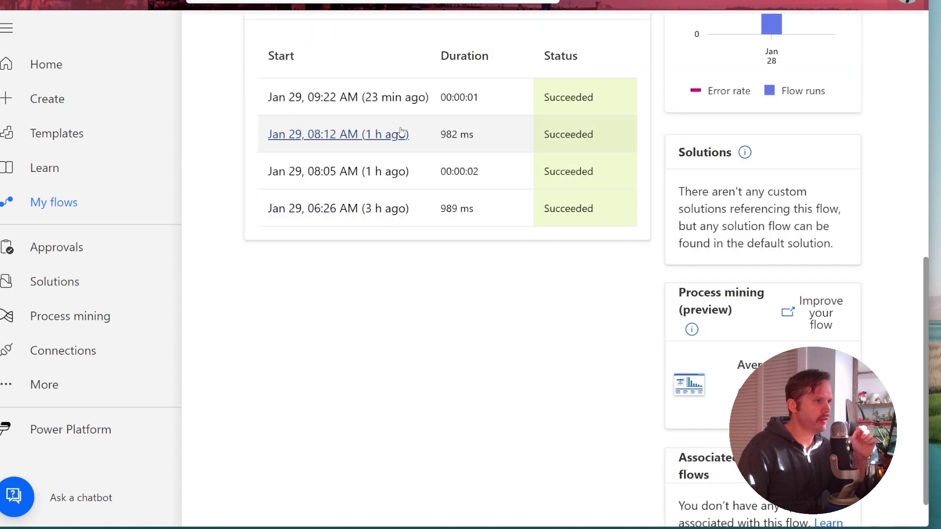
scroll(400, 132, up, 5)
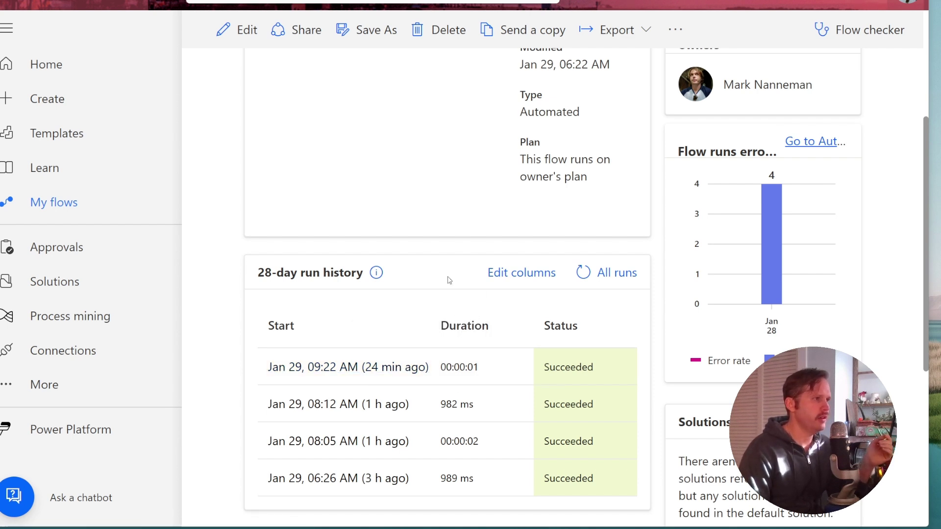
scroll(450, 277, up, 3)
scroll(463, 280, down, 5)
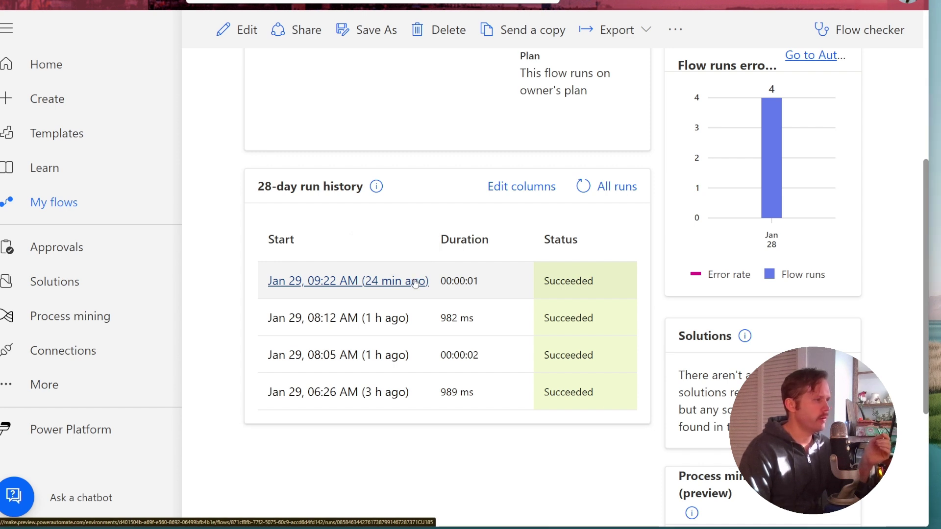
click(415, 283)
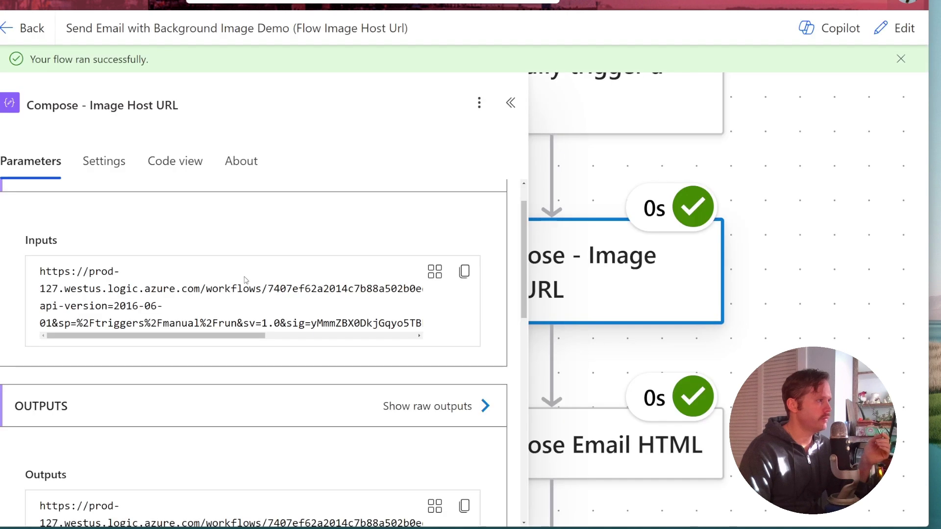
Select the run's Compose - Image Host URL input and open a new browser tab.
triple_click(319, 283)
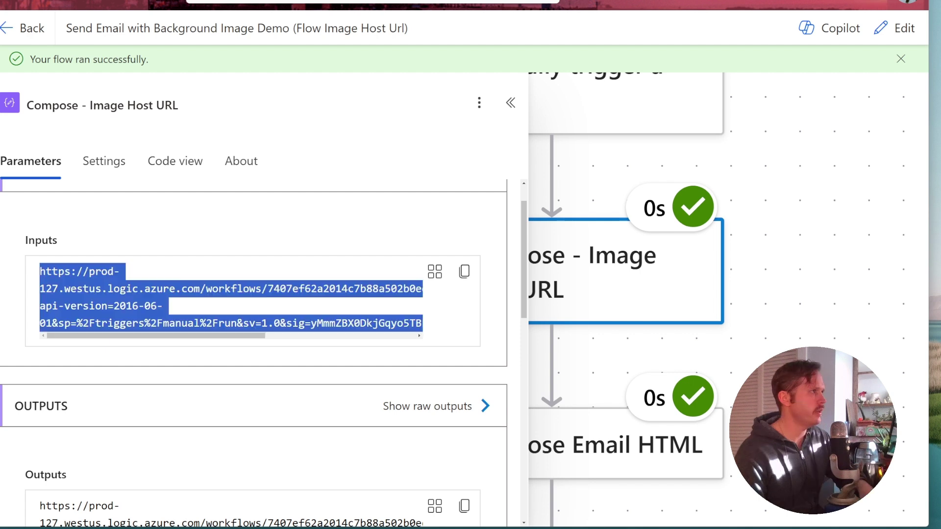
key(ctrl+t)
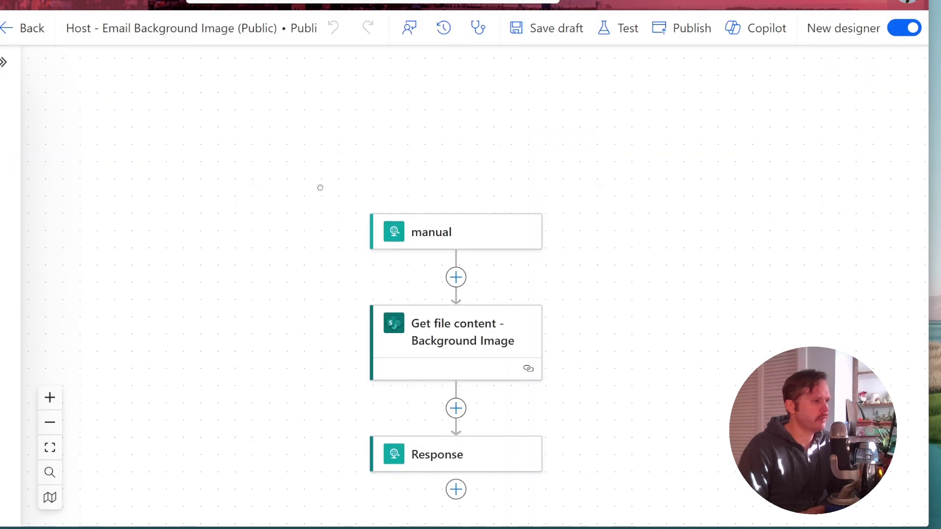
Open the hosting flow's manual trigger settings.
drag(320, 187, 285, 135)
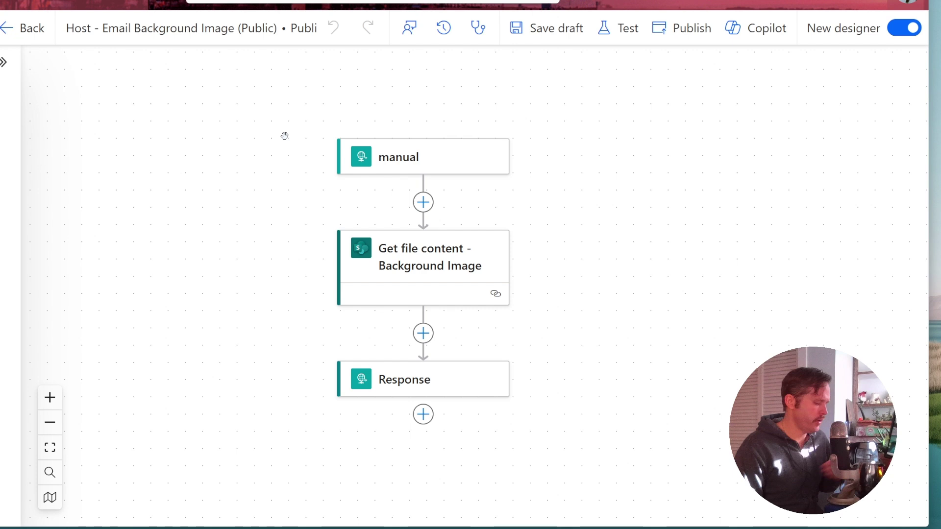
click(399, 157)
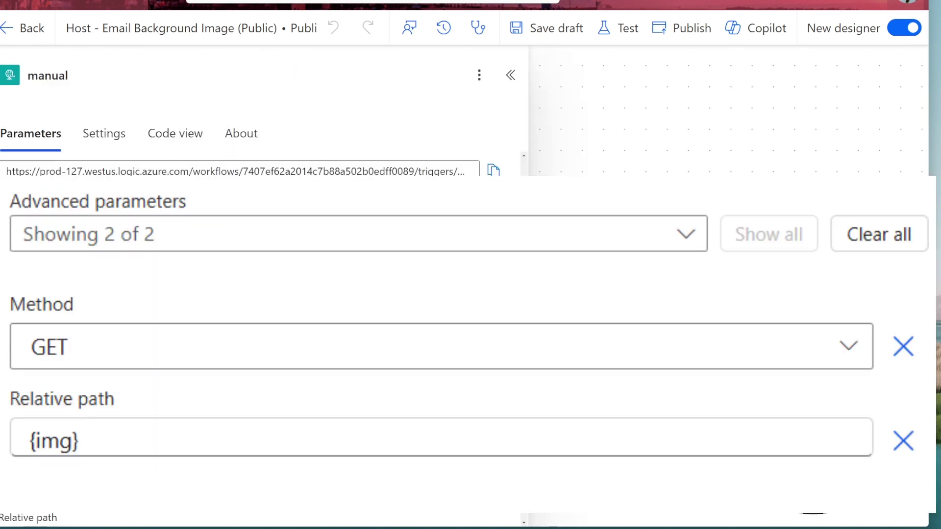
scroll(262, 338, down, 3)
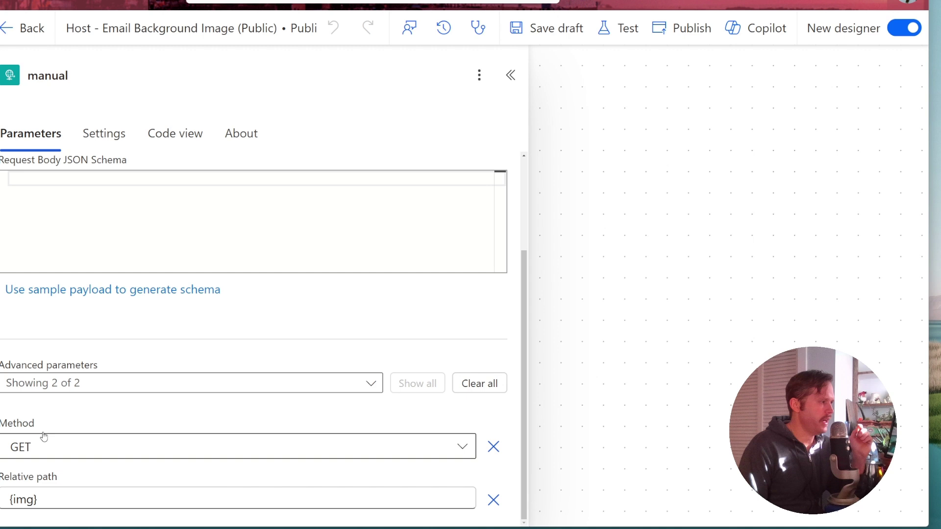
Prefix the {img} relative path with /img/ and check the resulting HTTP URL.
click(52, 500)
click(67, 499)
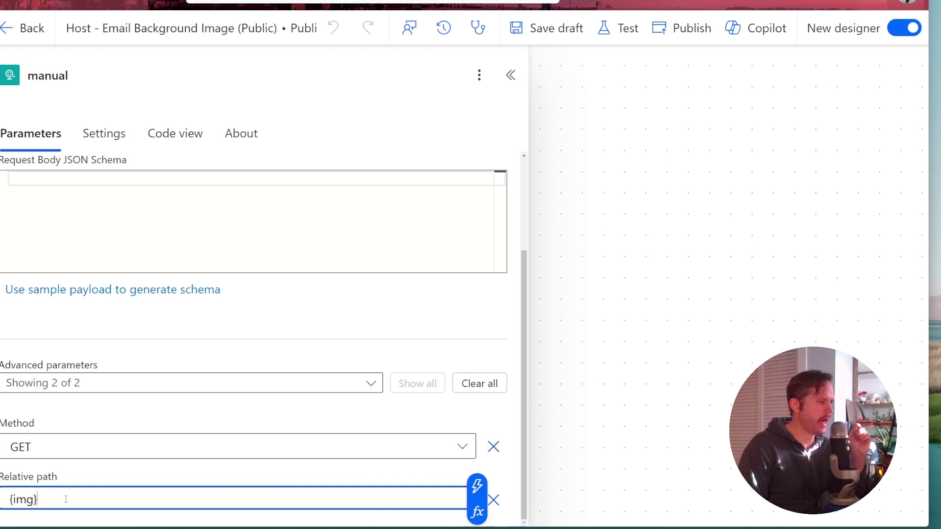
key(ctrl+a)
key(Home)
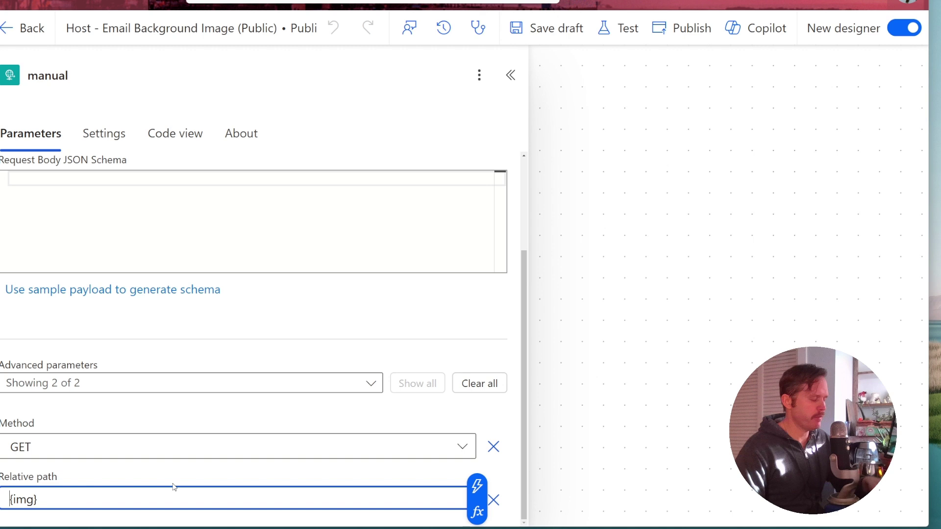
text(/img/)
key(Right)
key(shift+Right)
key(shift+Right)
key(shift+Right)
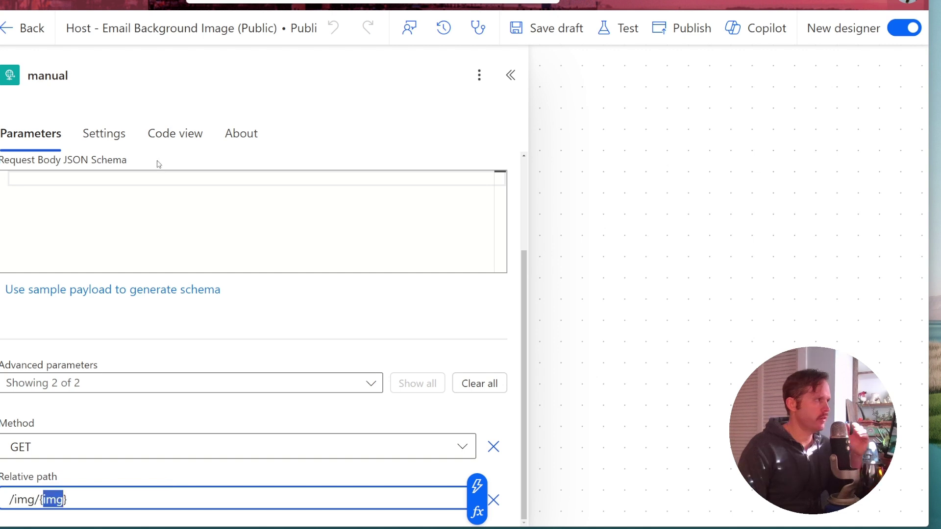
scroll(159, 164, up, 3)
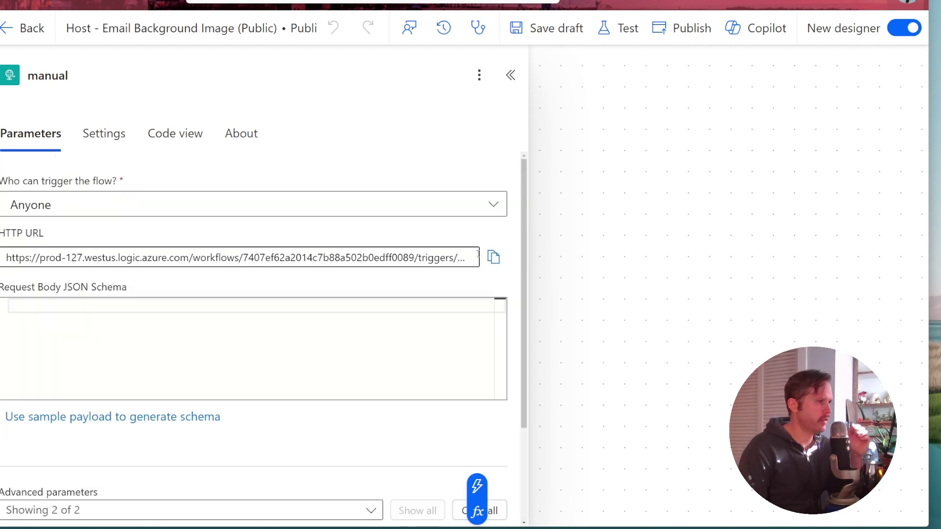
drag(477, 253, 298, 258)
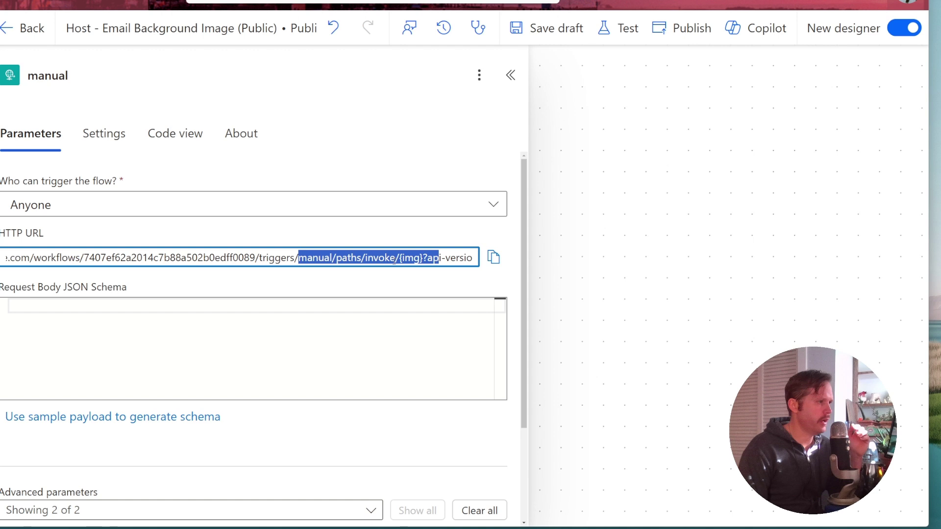
Remove the /img/ prefix so the relative path is {img}, and inspect the URL's workflow ID.
scroll(198, 292, down, 3)
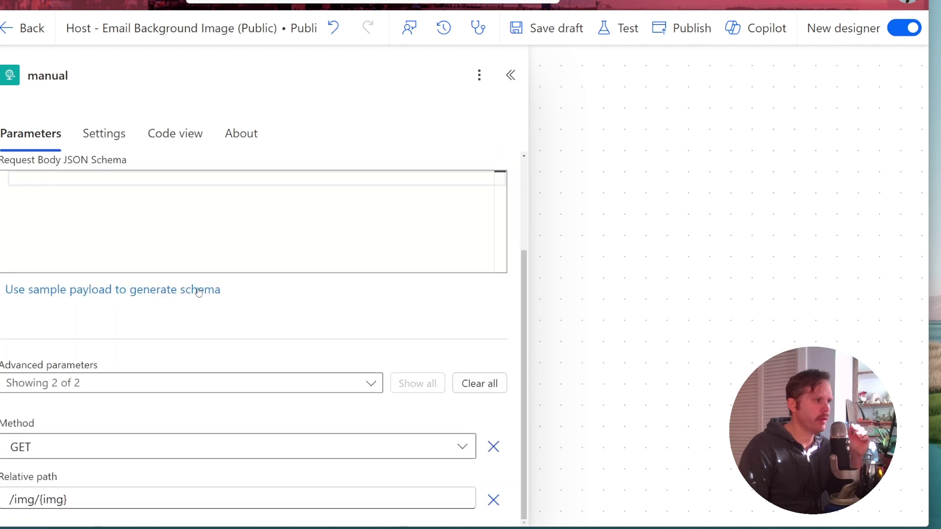
drag(9, 499, 39, 499)
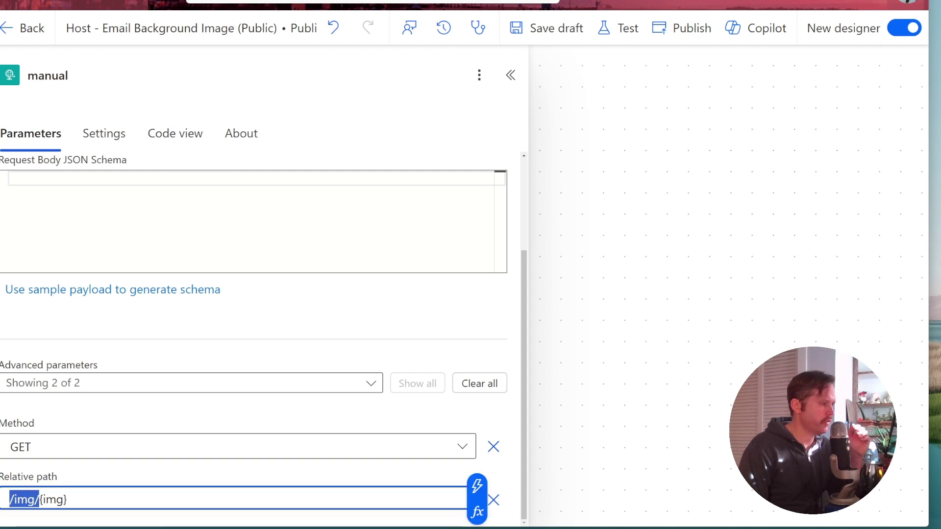
key(BackSpace)
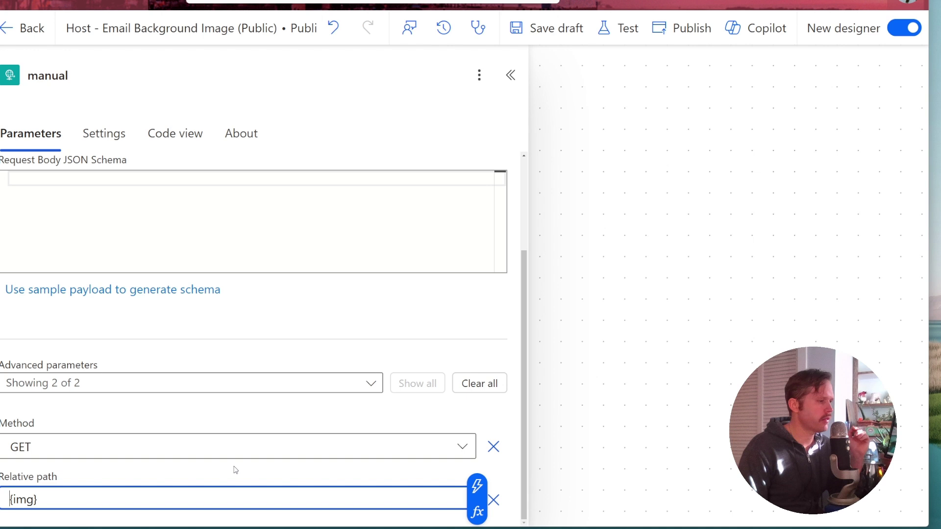
scroll(235, 470, up, 3)
double_click(379, 258)
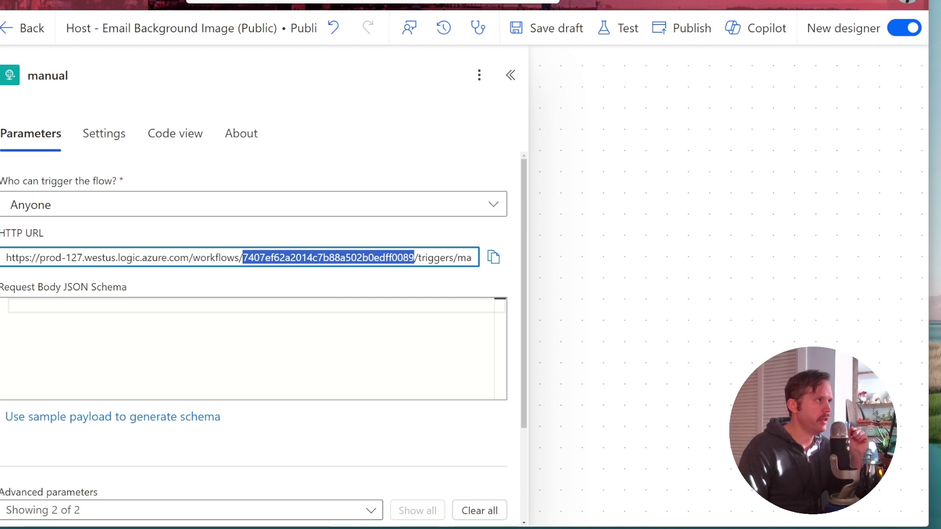
click(699, 324)
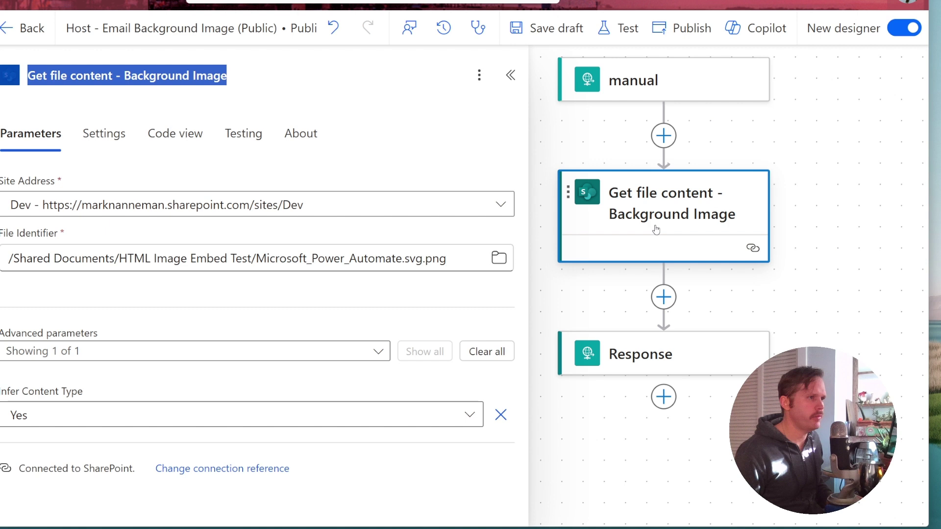
Inspect the trigger's HTTP URL and the Get file content step, then close the details panel.
click(626, 84)
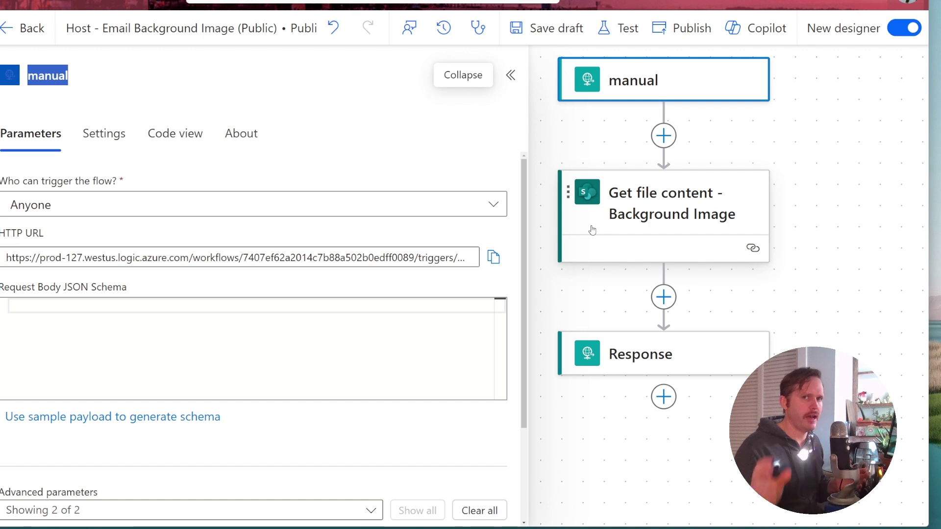
click(414, 258)
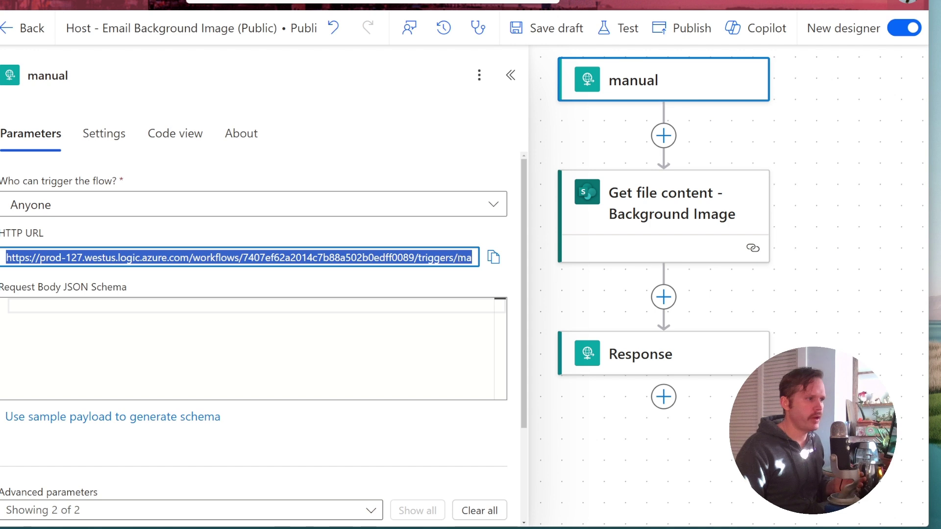
click(659, 204)
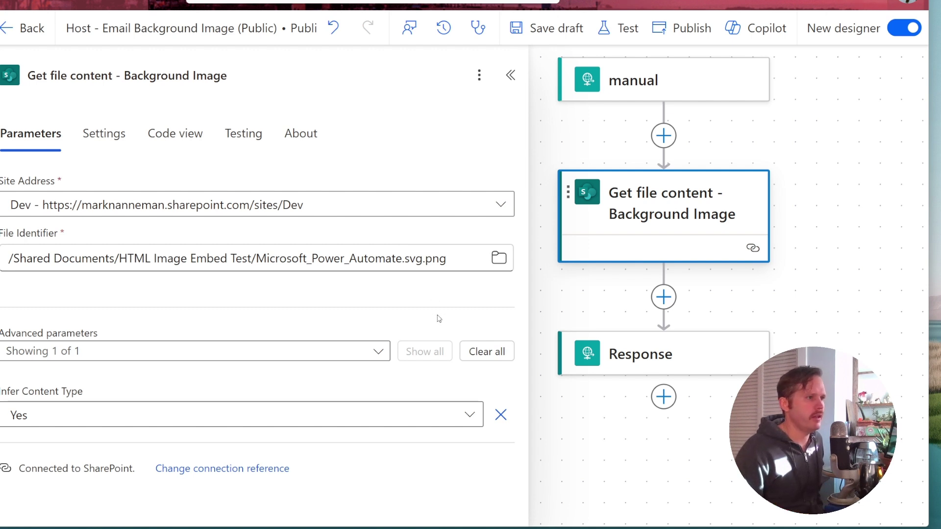
click(626, 267)
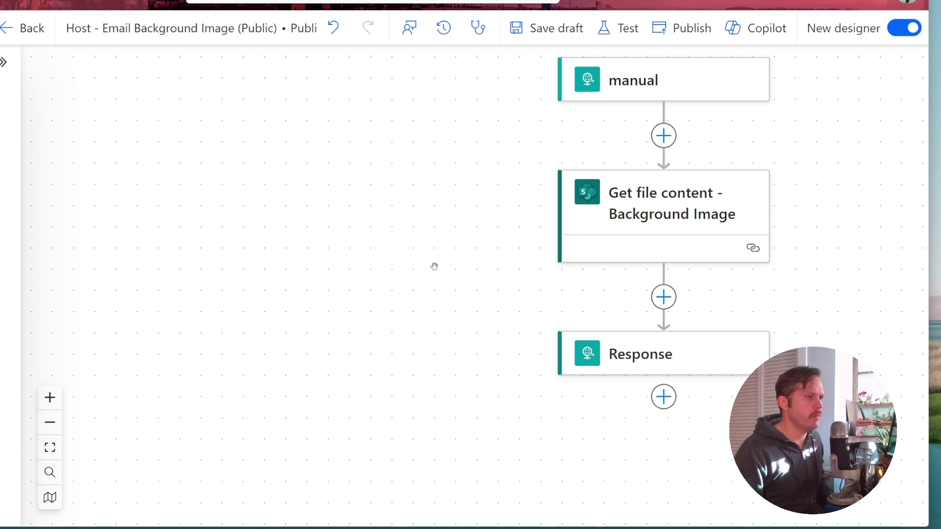
Open the Response step showing status code 200 with File Content as body.
drag(372, 233, 359, 225)
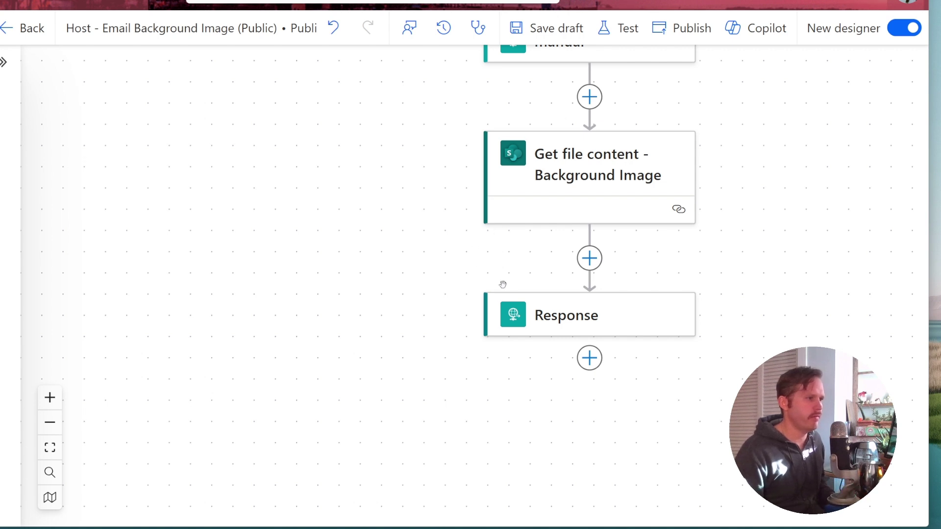
click(636, 300)
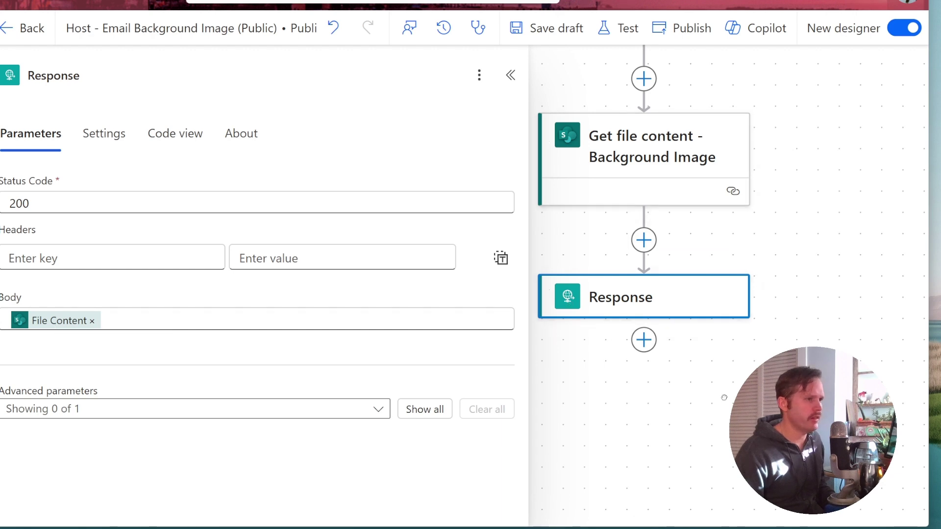
scroll(724, 397, up, 3)
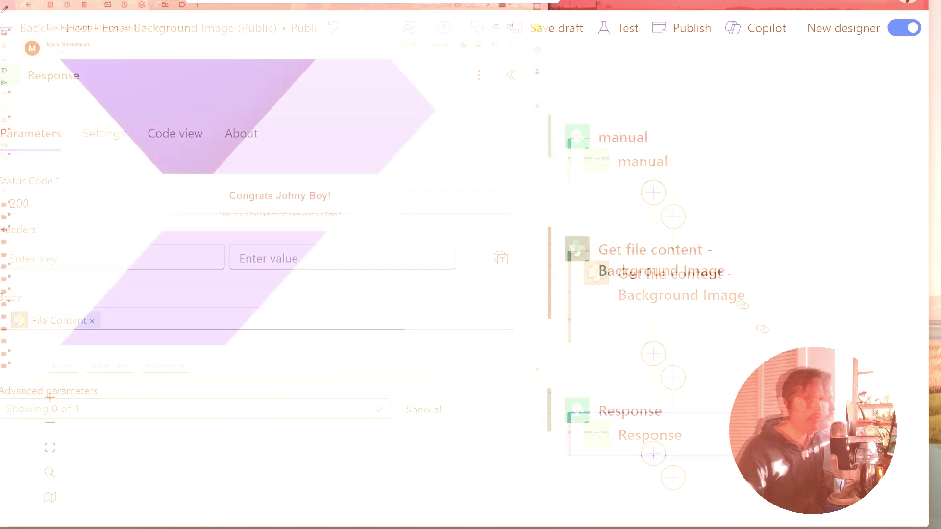